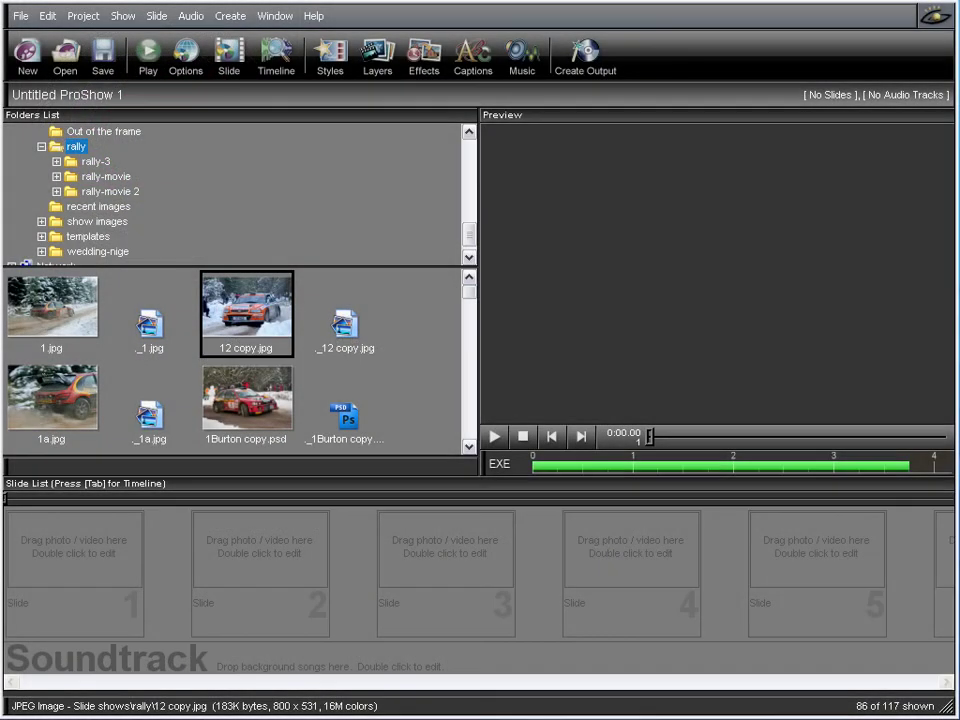
Open the show template list and select the 'faces by davrodigital' template at the bottom.
click(123, 16)
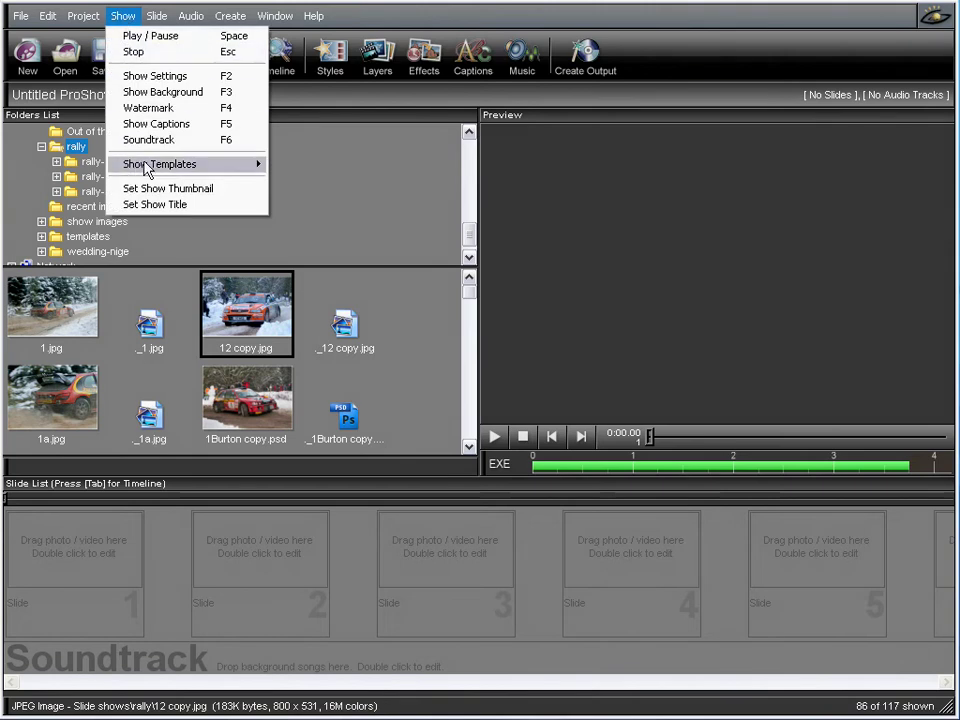
mouse_move(170, 164)
click(315, 181)
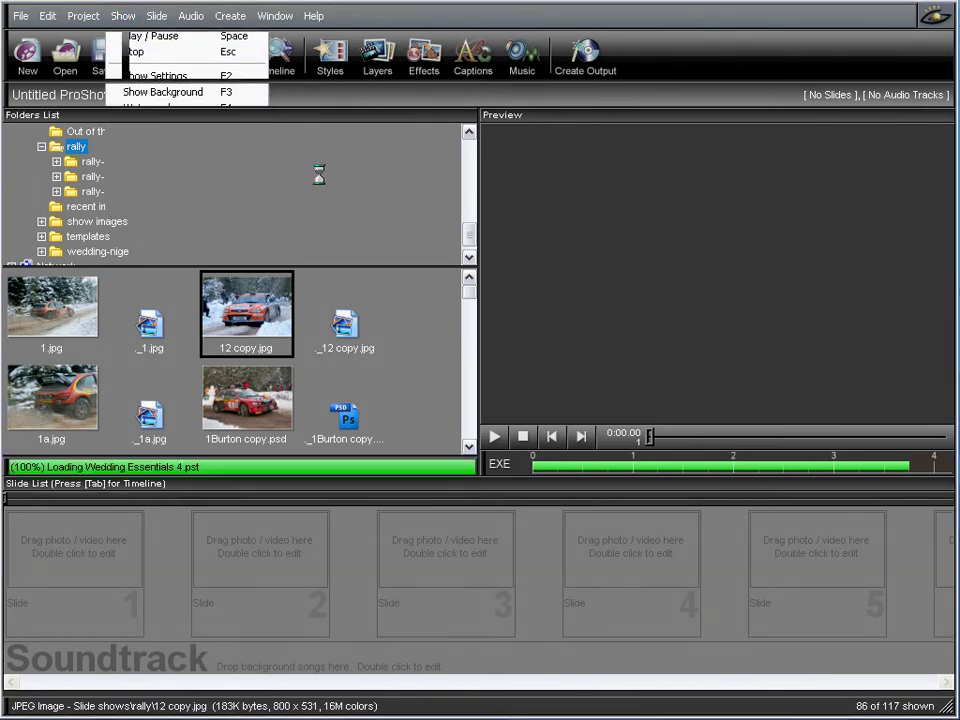
drag(472, 214, 481, 452)
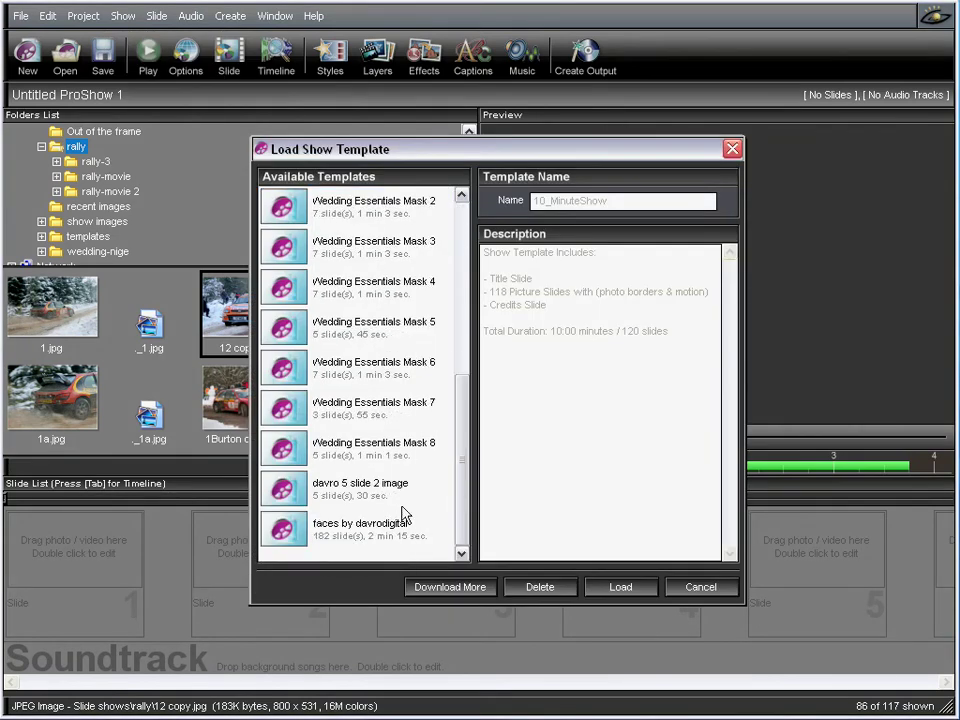
click(350, 525)
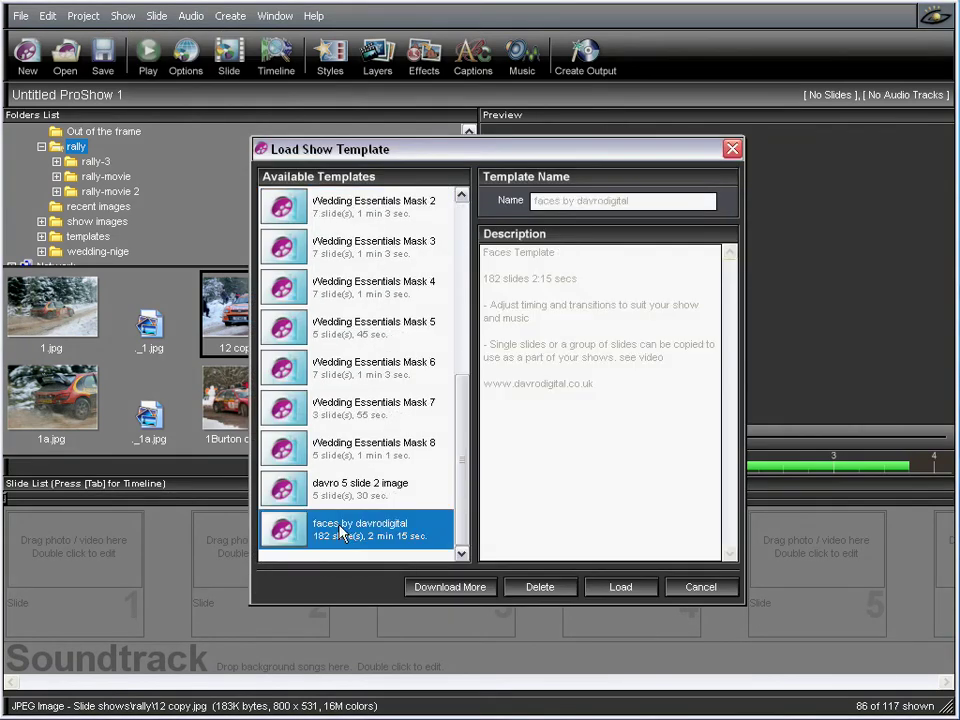
Load the faces template's 182 slides and scrub through slide 16's motion in the preview.
click(622, 588)
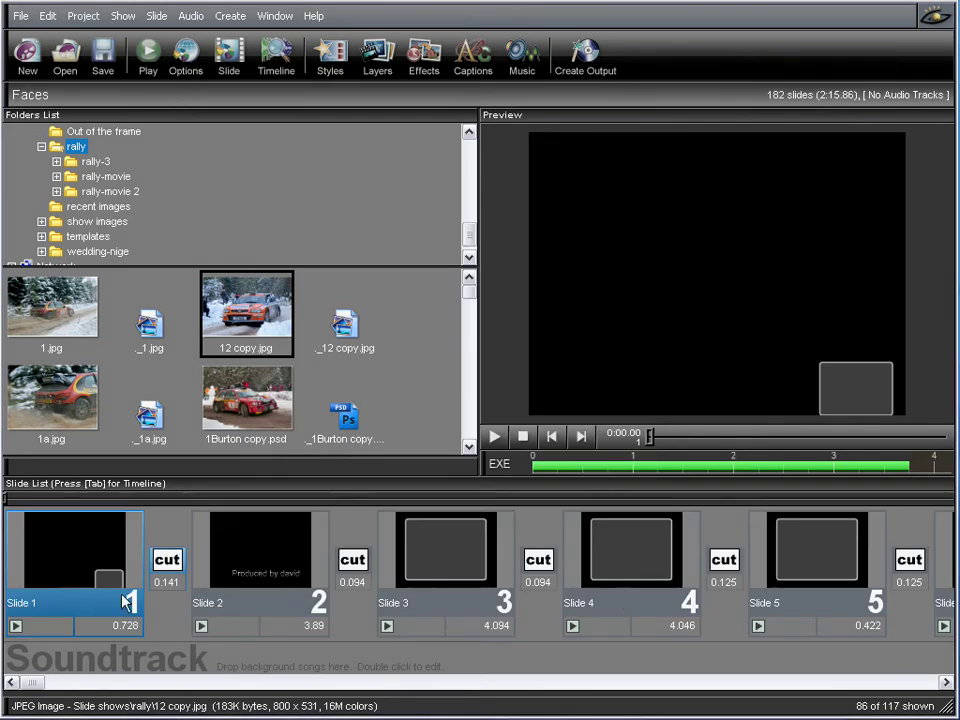
drag(44, 689, 102, 684)
click(245, 537)
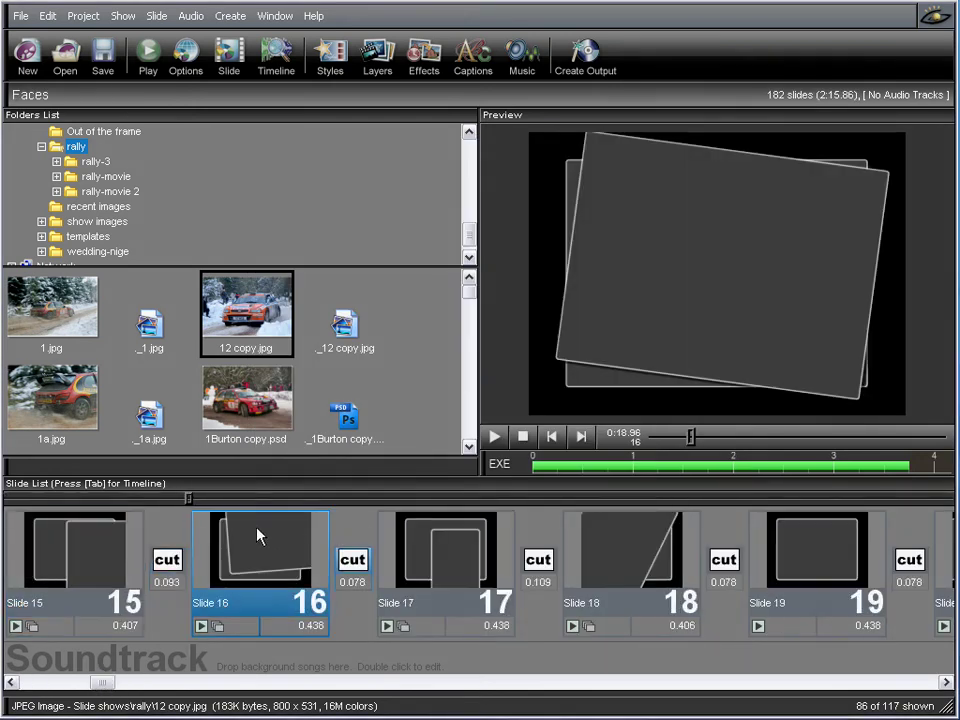
mouse_move(187, 500)
mouse_down()
mouse_move(289, 501)
mouse_move(219, 505)
mouse_move(243, 502)
mouse_up()
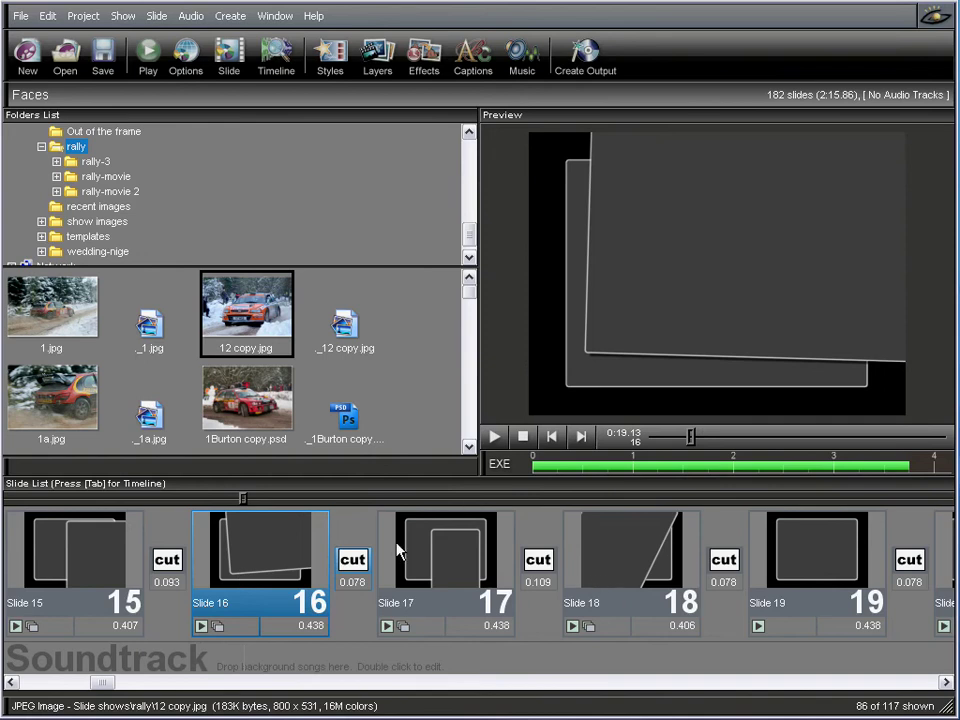
From slide 16, create style '2 x slides' in My Own Slide Styles, described 'top flies right'.
double_click(253, 560)
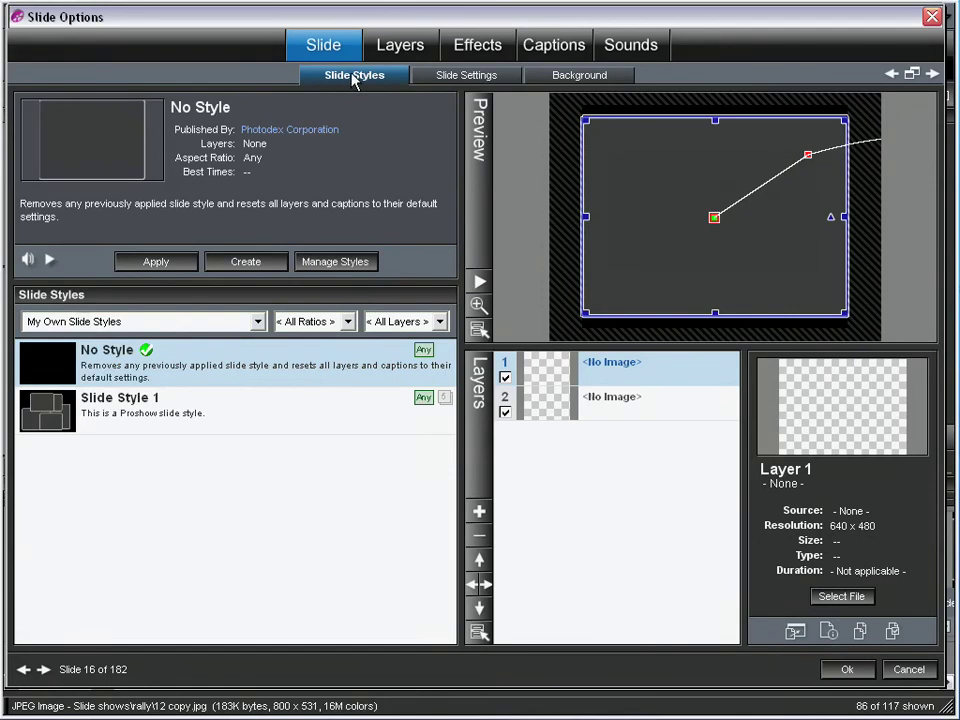
click(247, 262)
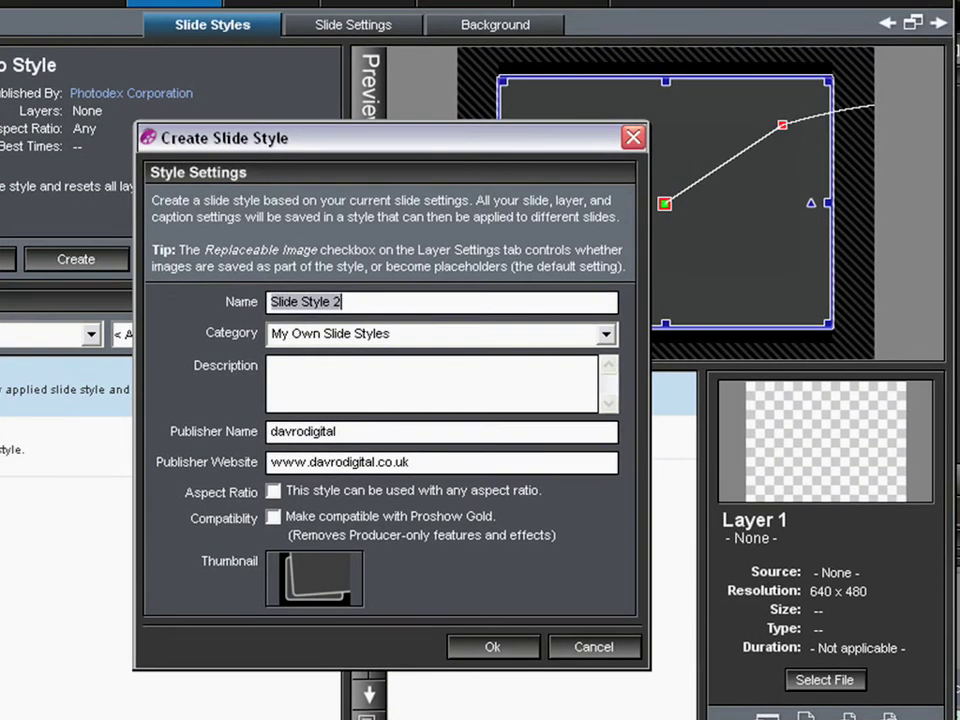
text(2 x slides)
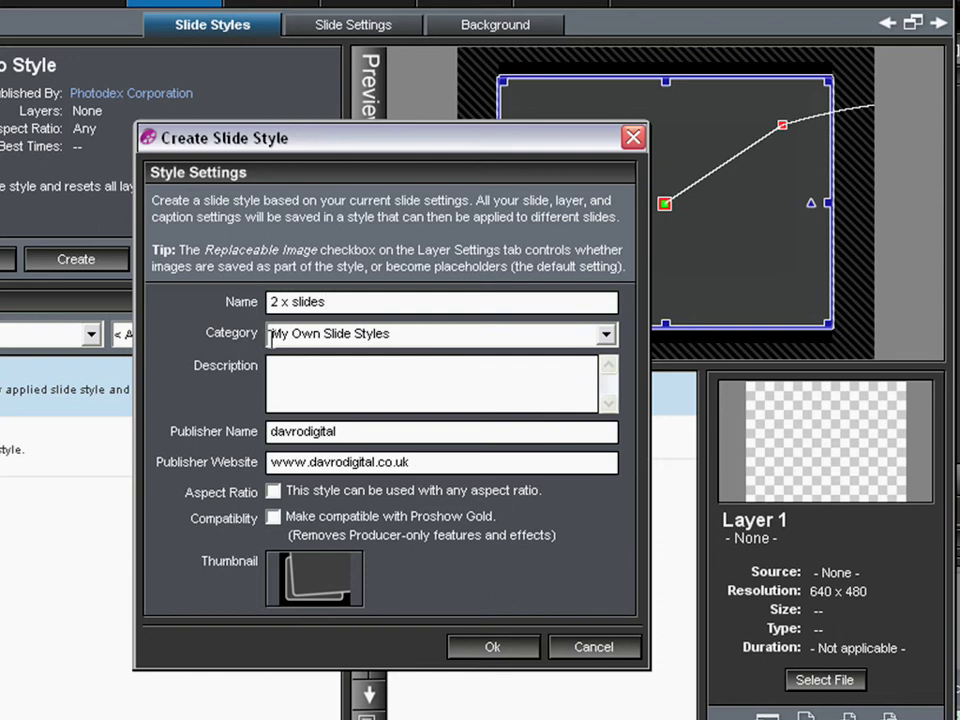
click(605, 335)
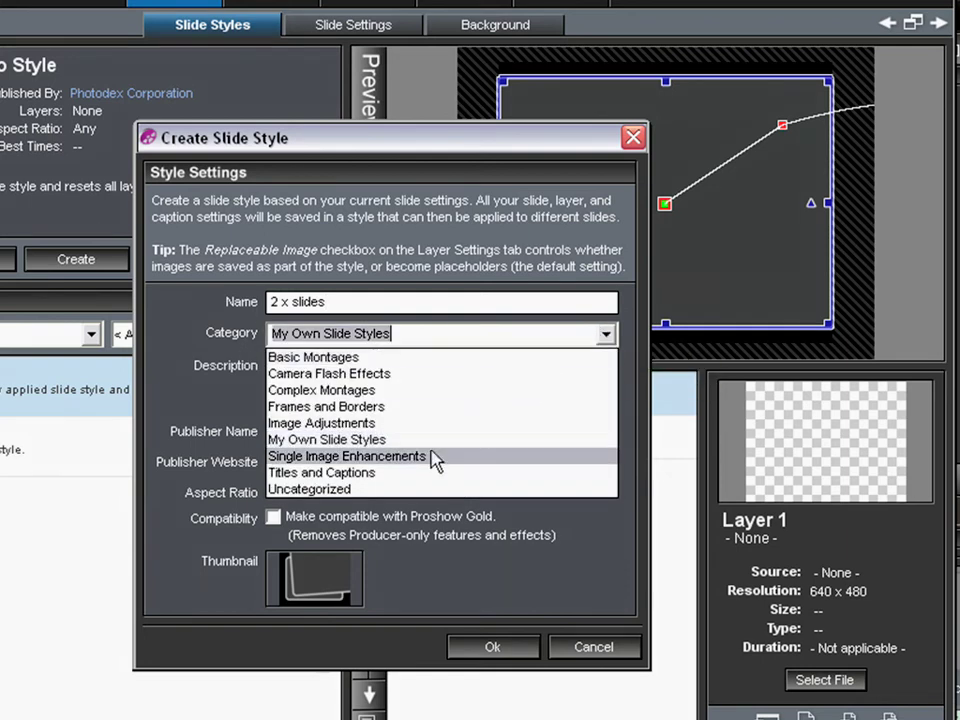
click(295, 440)
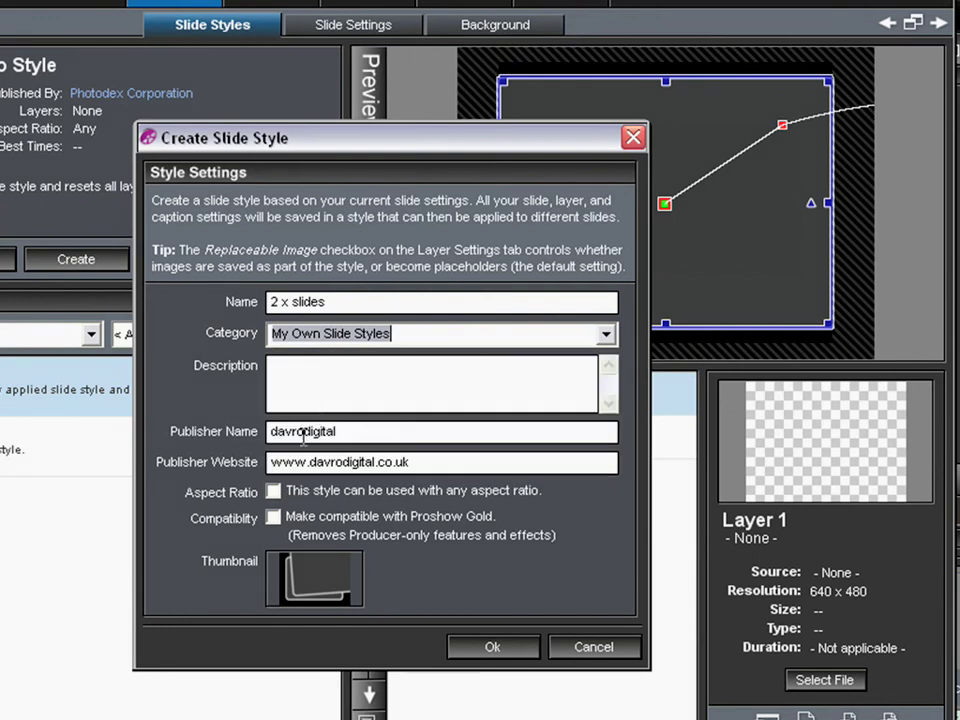
click(356, 386)
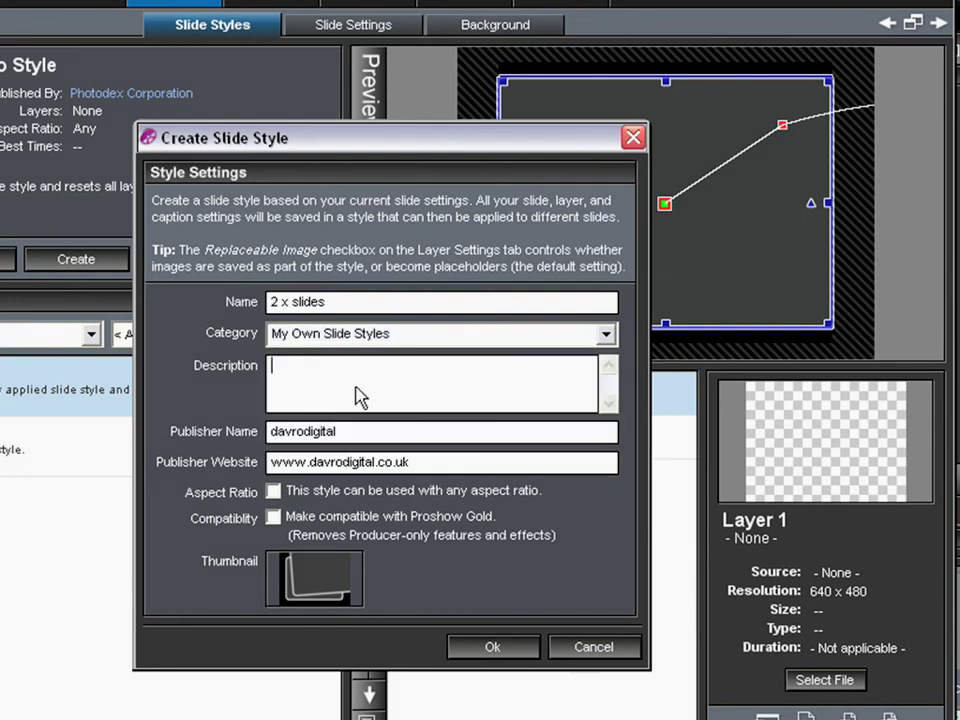
text(2 x)
text(slides top )
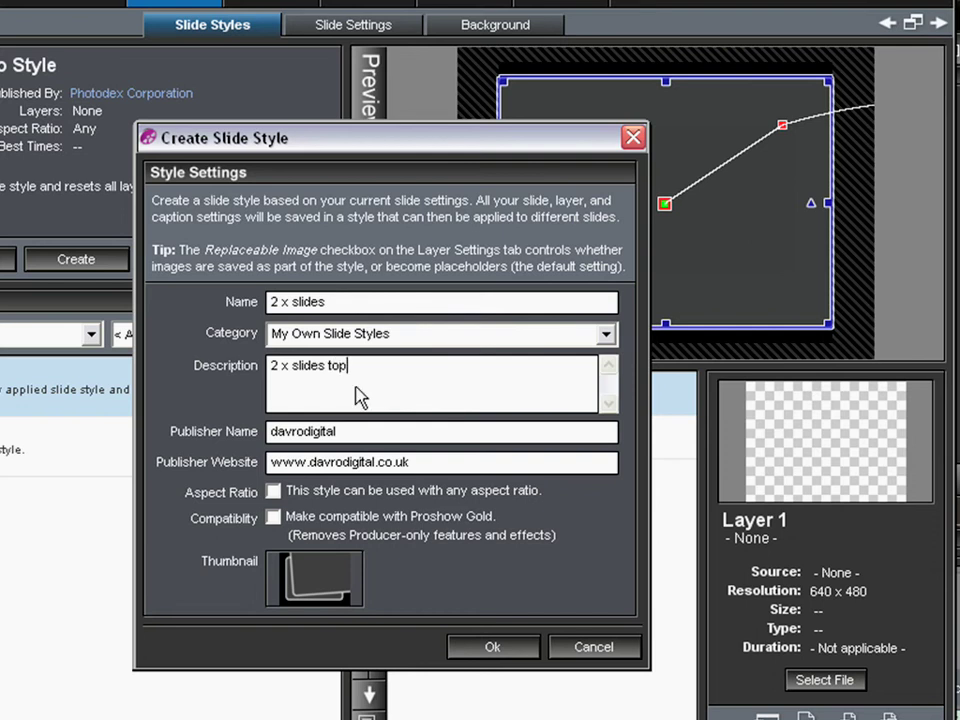
text(flies right)
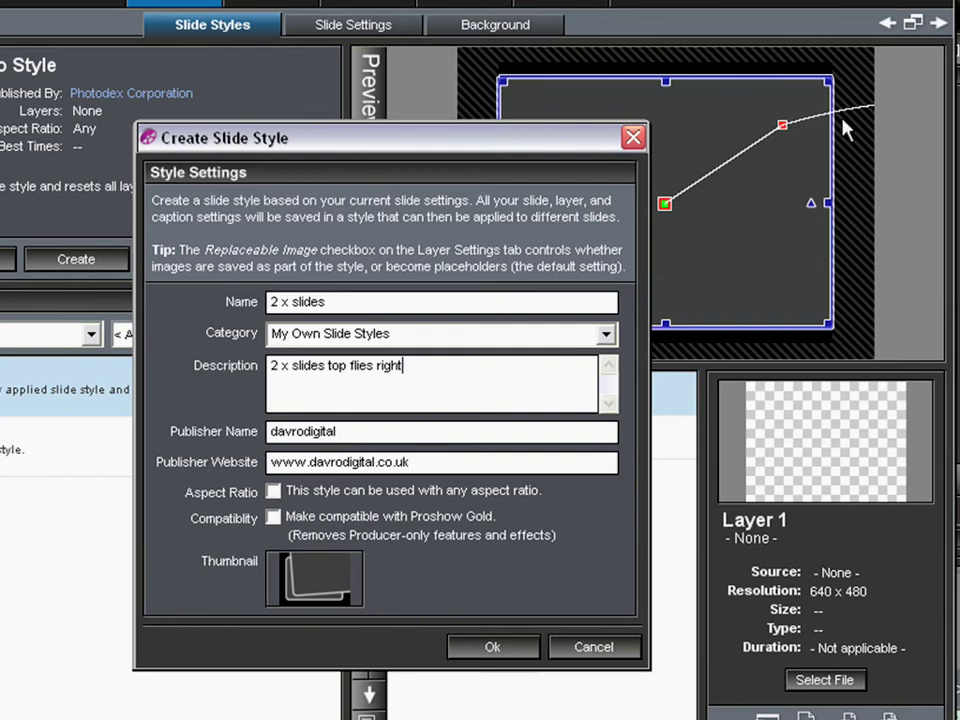
drag(527, 148, 370, 165)
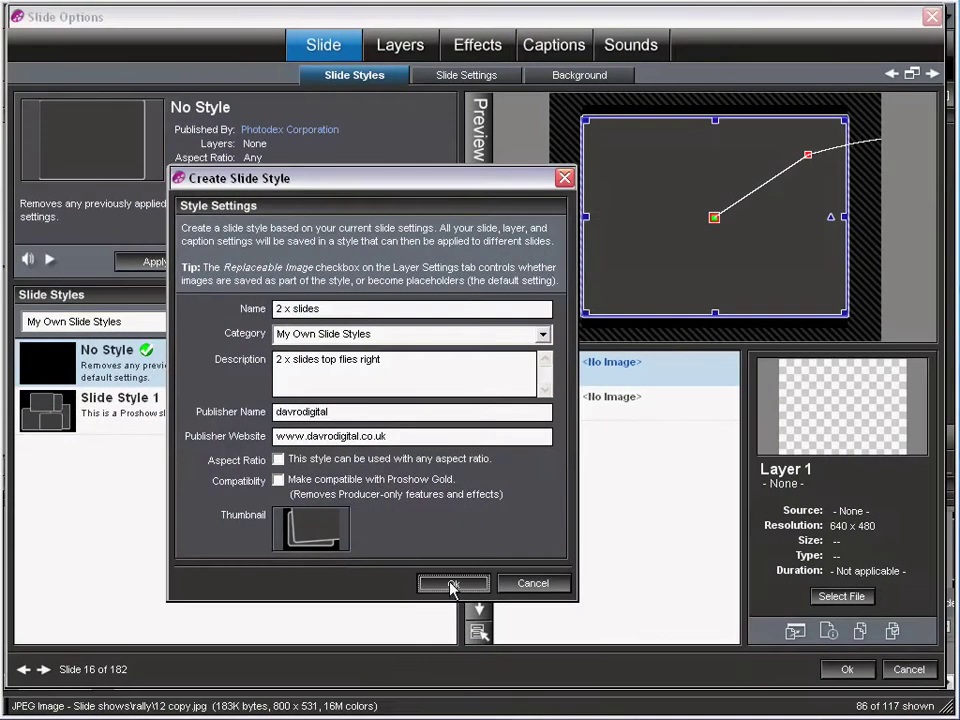
Save the '2 x slides' style, close Slide Options, and create a new show without saving Faces.
click(451, 585)
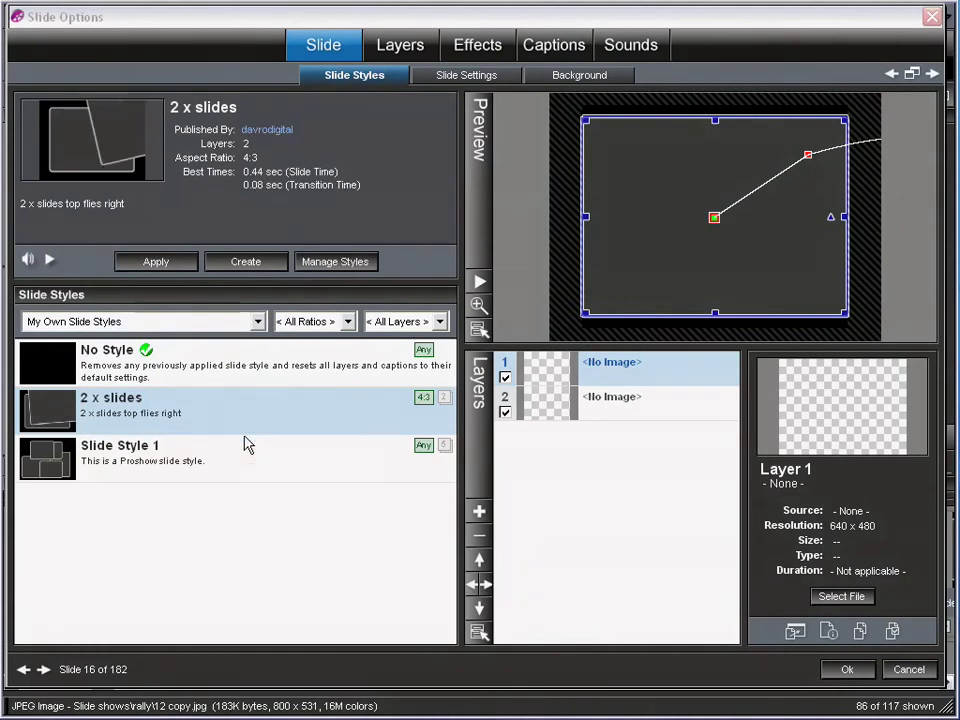
click(847, 670)
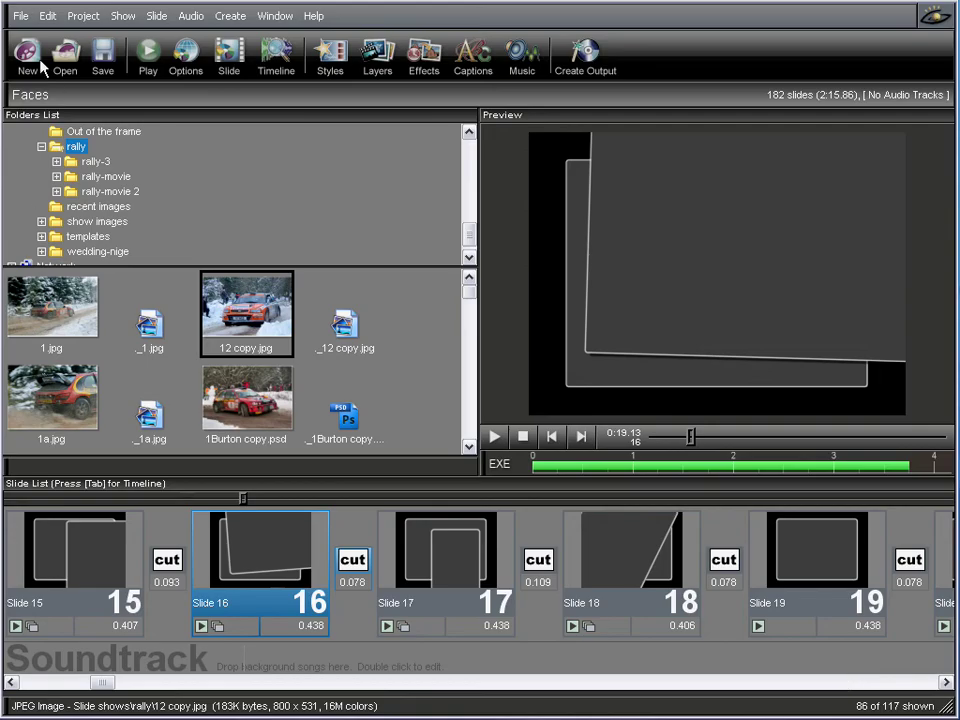
click(28, 55)
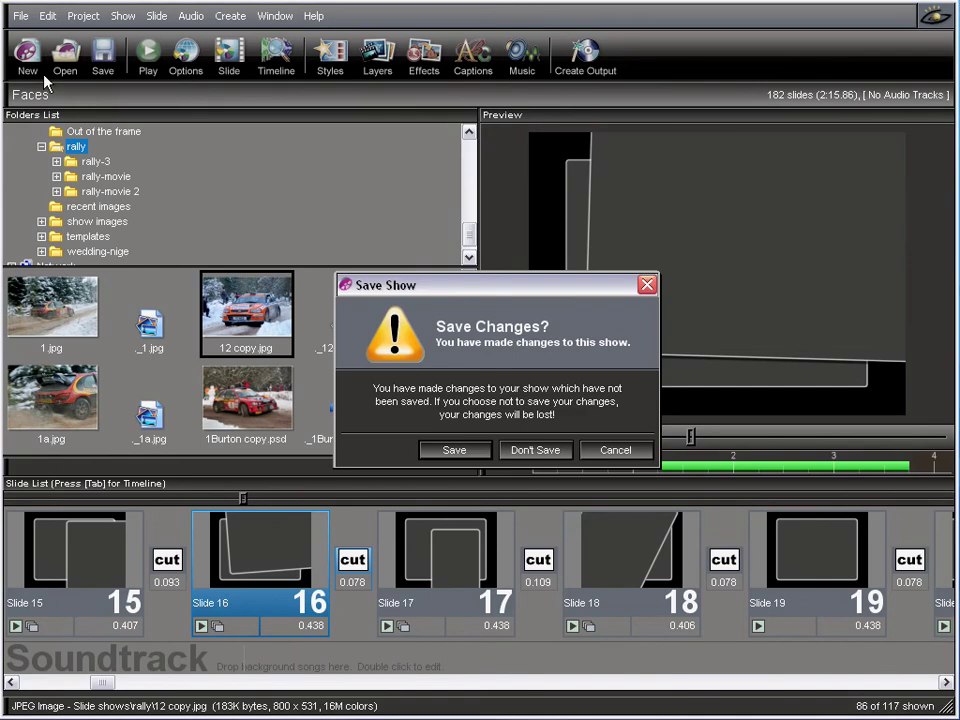
click(537, 451)
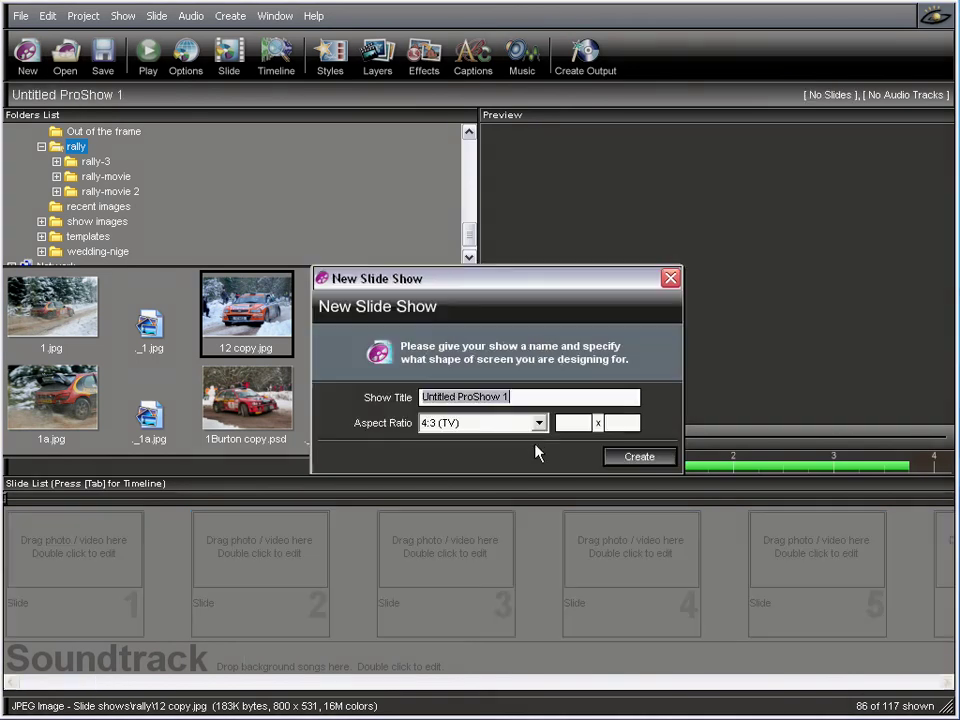
click(631, 456)
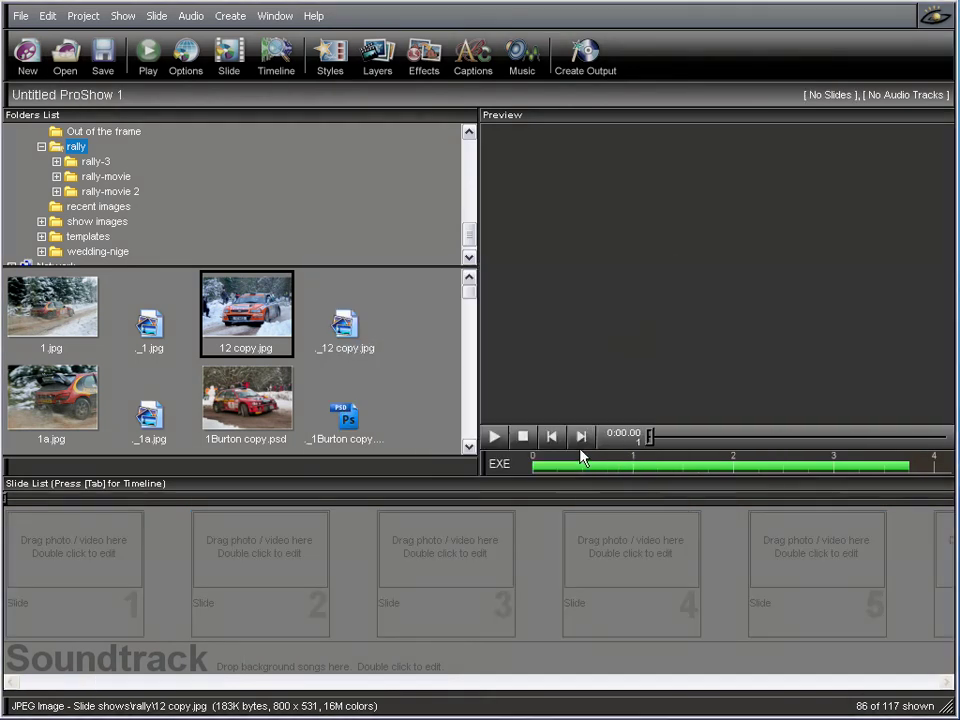
Put the 12 copy.jpg and 1Burton copy.psd photos together onto slide 1.
click(247, 302)
click(250, 311)
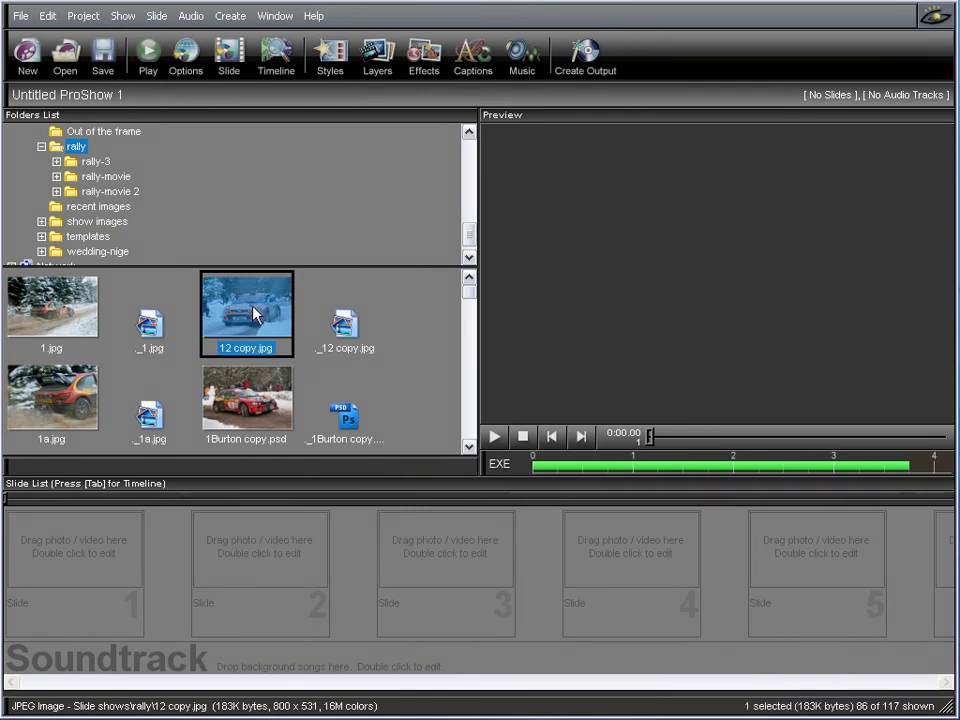
ctrl+click(245, 403)
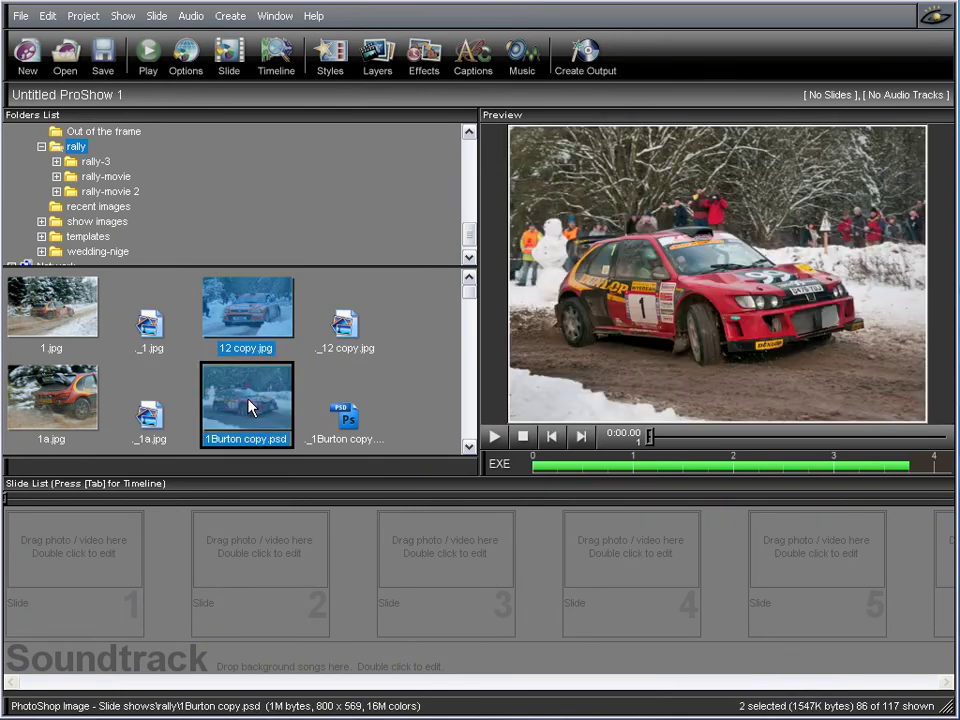
mouse_move(252, 397)
mouse_down()
mouse_move(150, 467)
mouse_move(88, 531)
mouse_move(81, 558)
mouse_up()
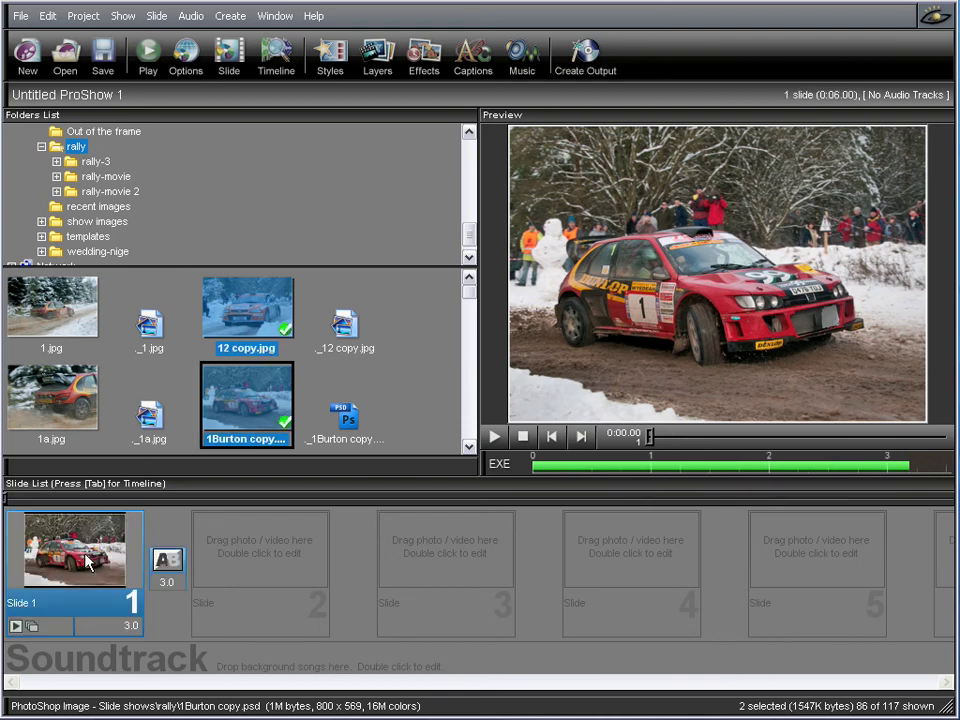
Apply the '2 x slides' style to the two-photo slide and play the fly-in preview.
double_click(85, 563)
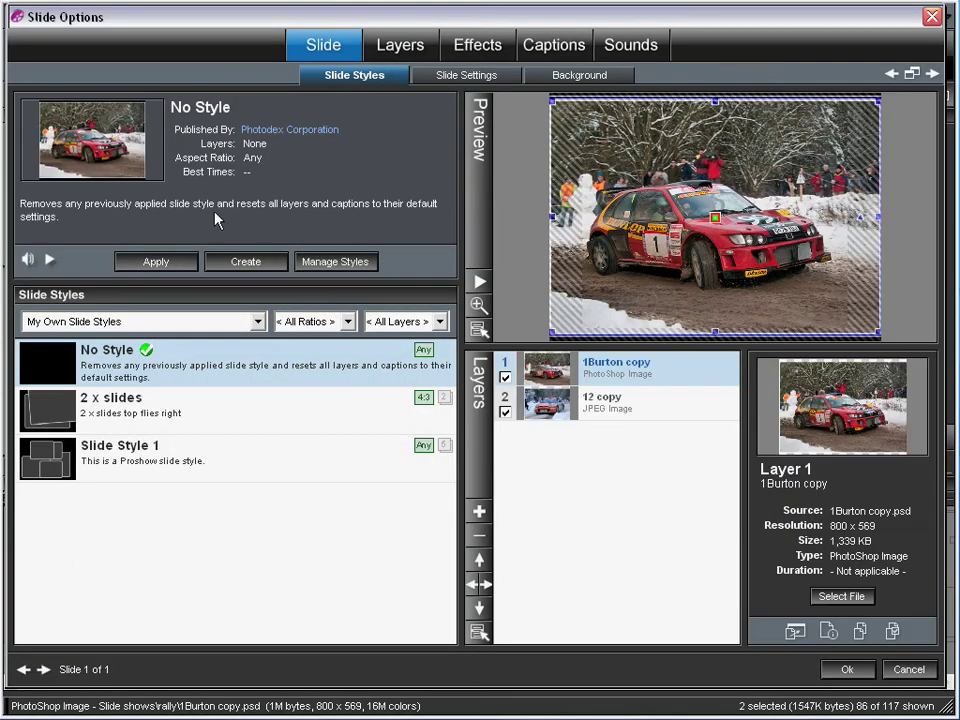
click(128, 419)
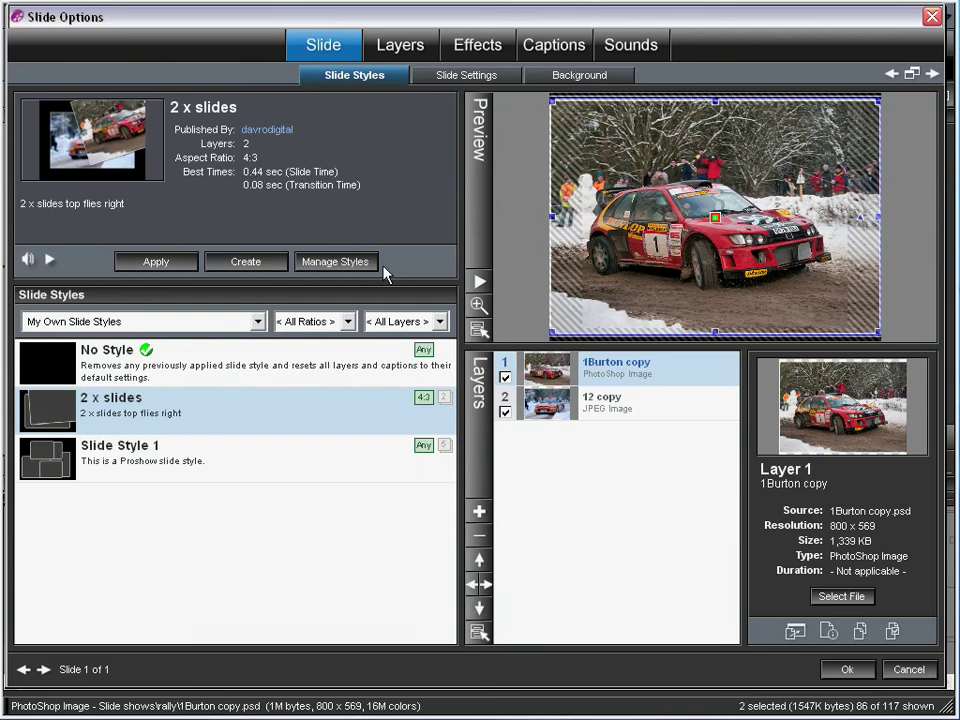
click(155, 265)
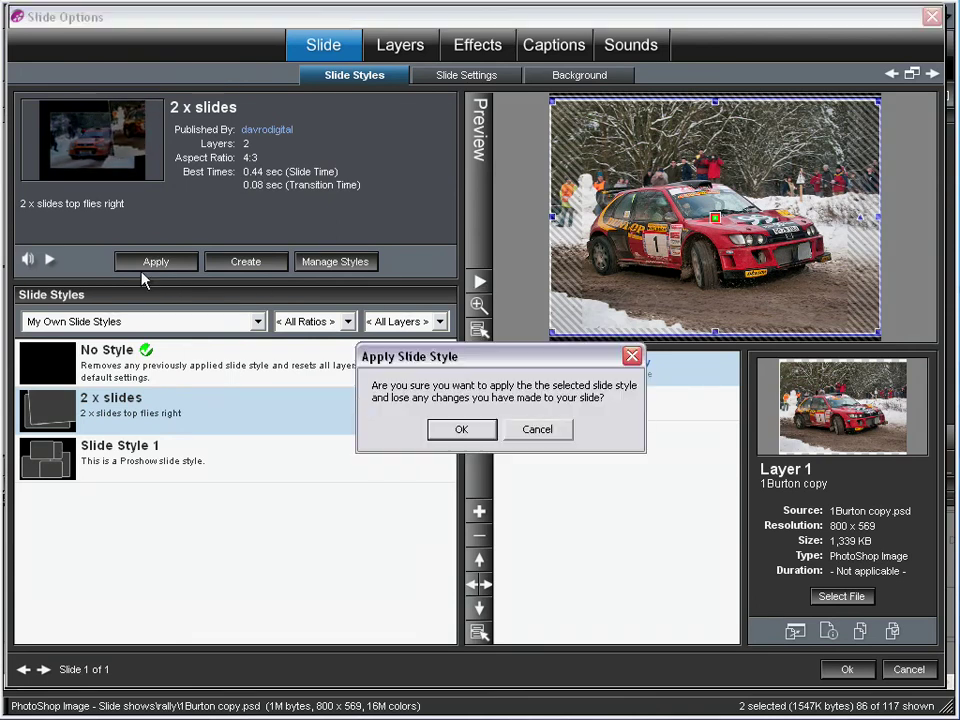
click(465, 430)
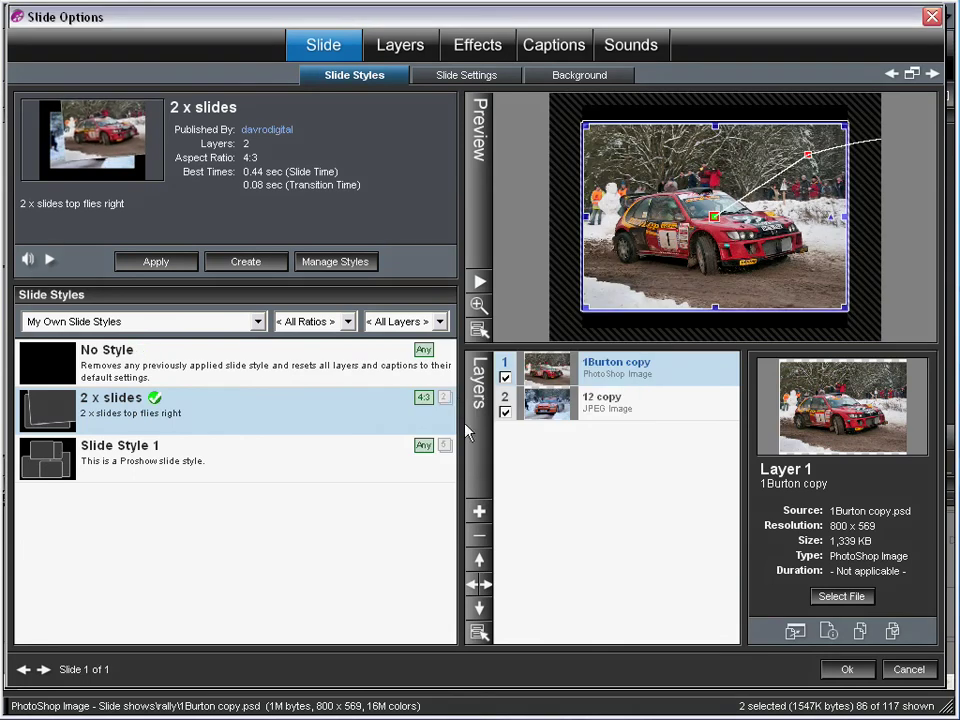
click(479, 285)
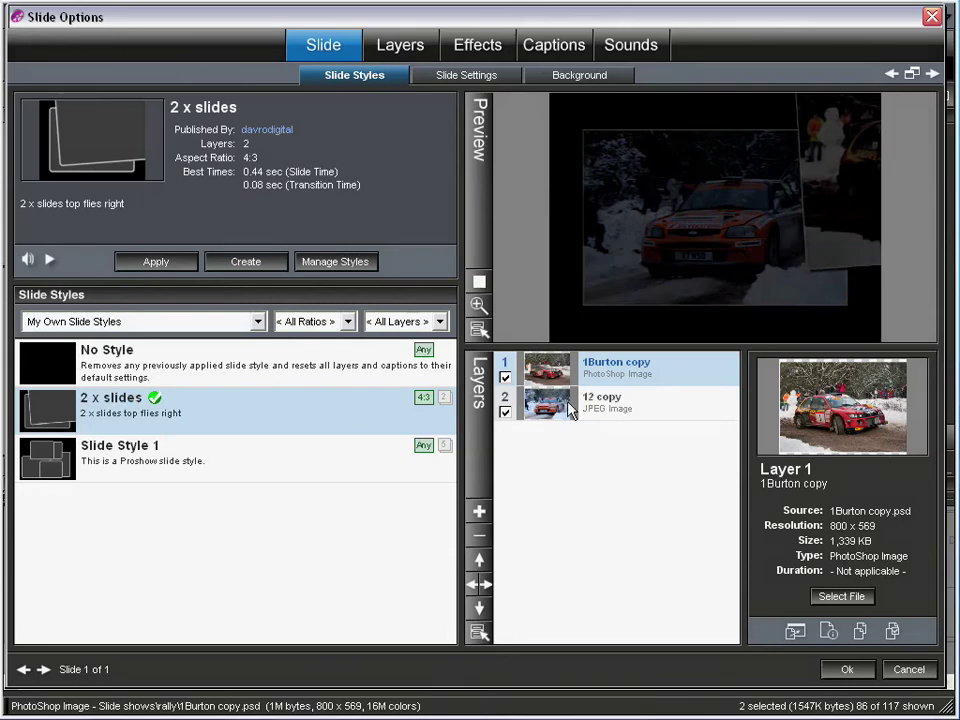
In the keyframe preview editor, set the slide time to 2 seconds and play it.
click(478, 306)
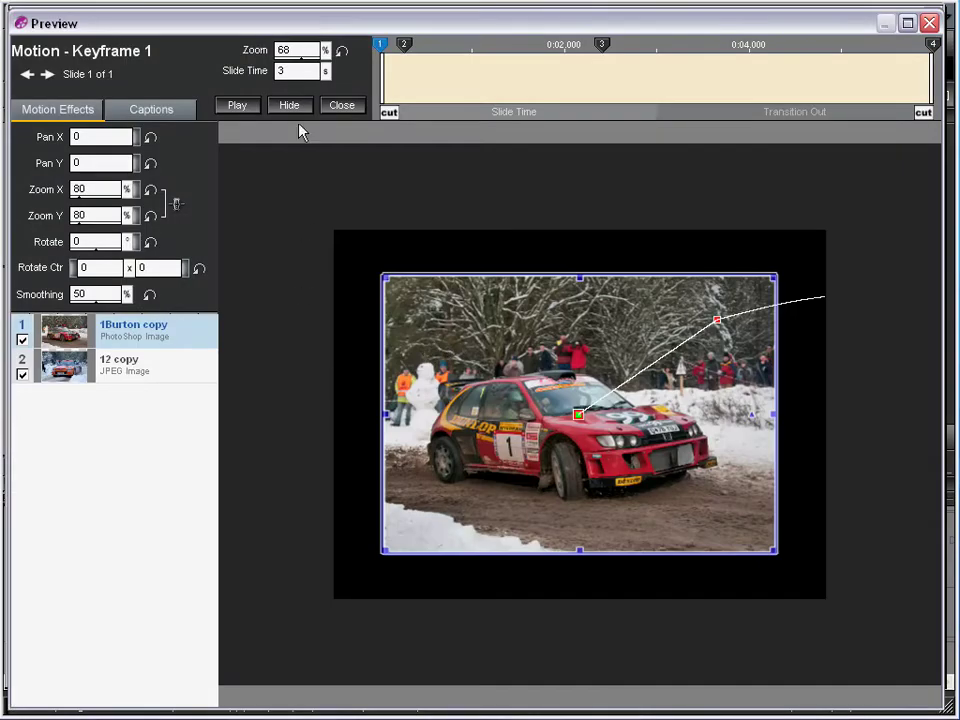
drag(289, 22, 311, 1)
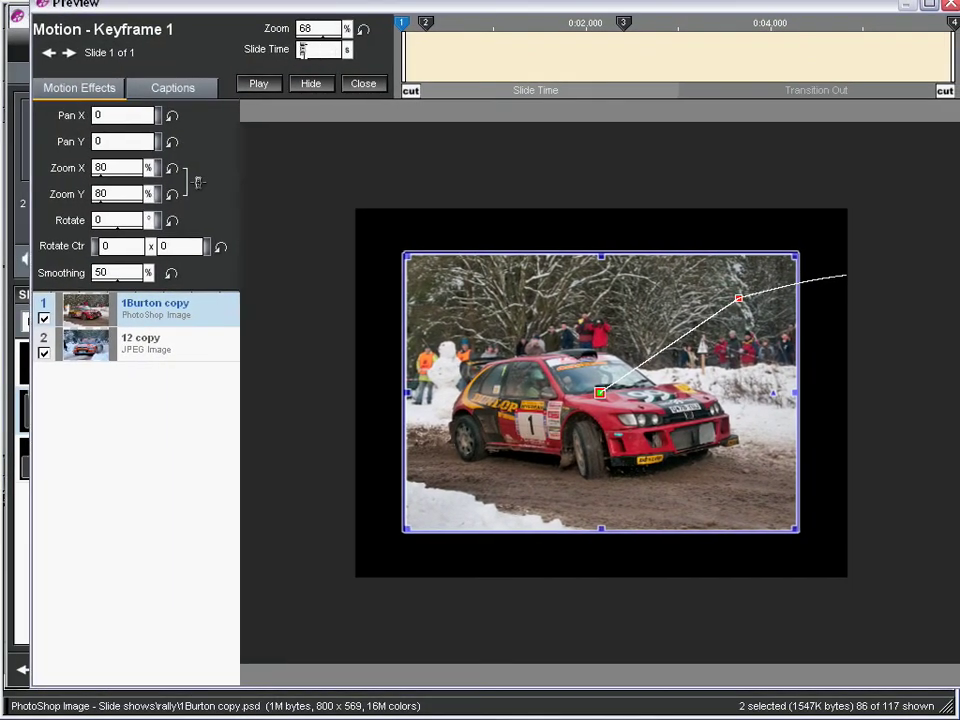
text(2)
click(261, 86)
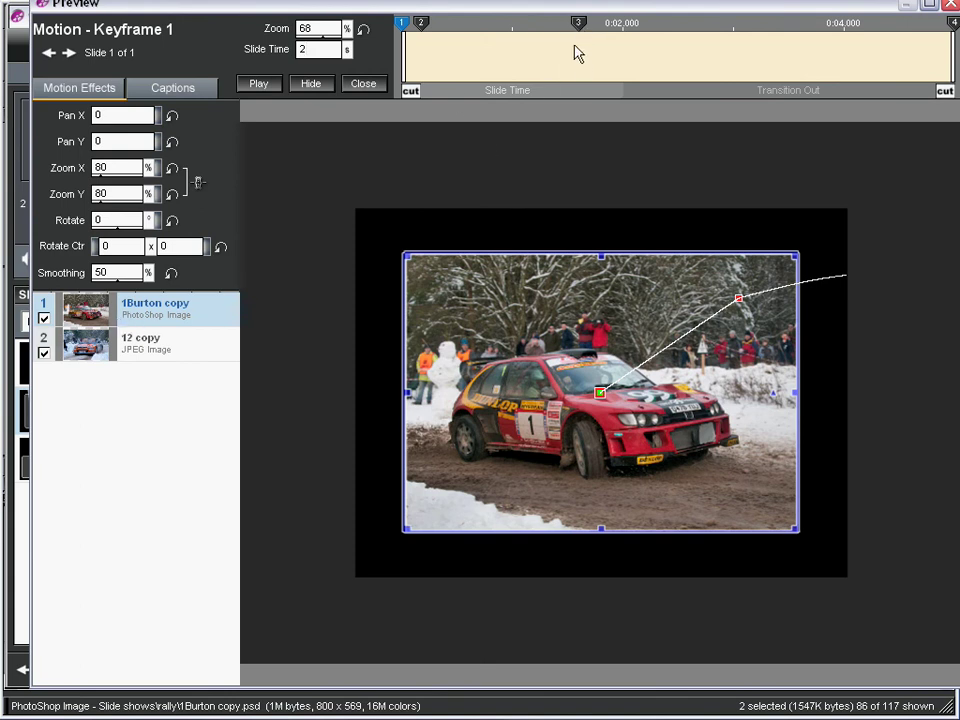
Move the 1Burton copy photo further right at keyframe 4 (94.37, -29.72) and replay the motion.
click(422, 24)
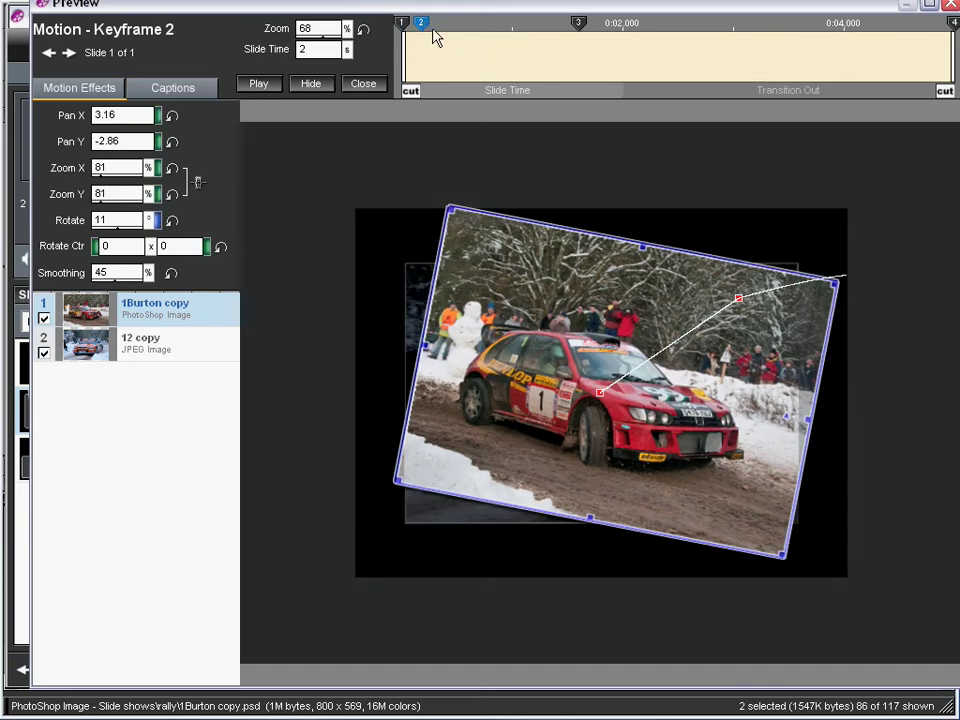
click(578, 22)
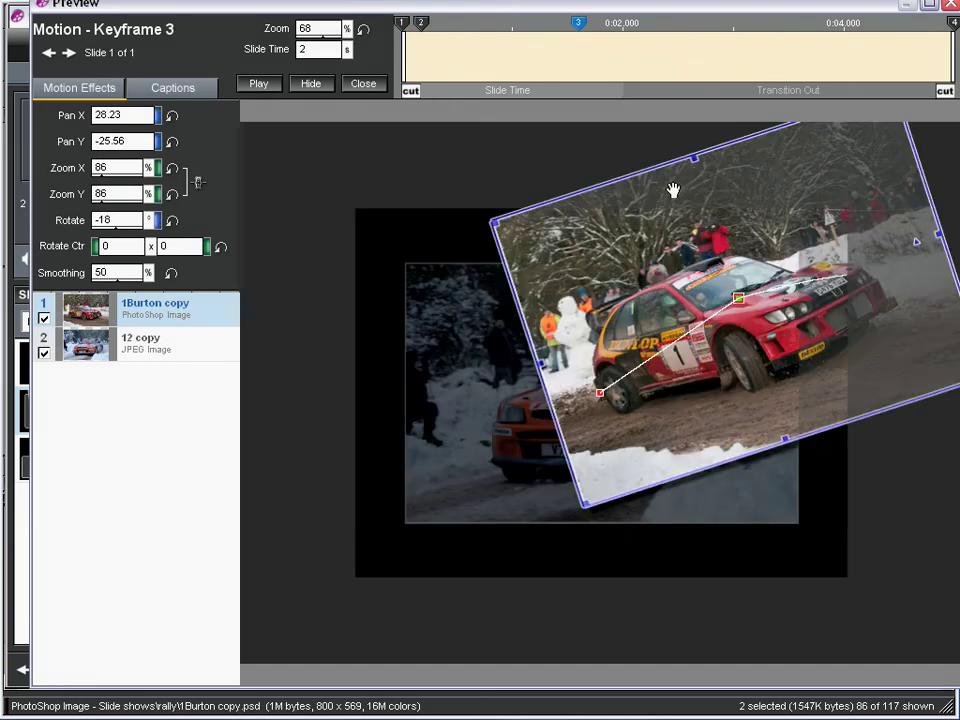
click(951, 22)
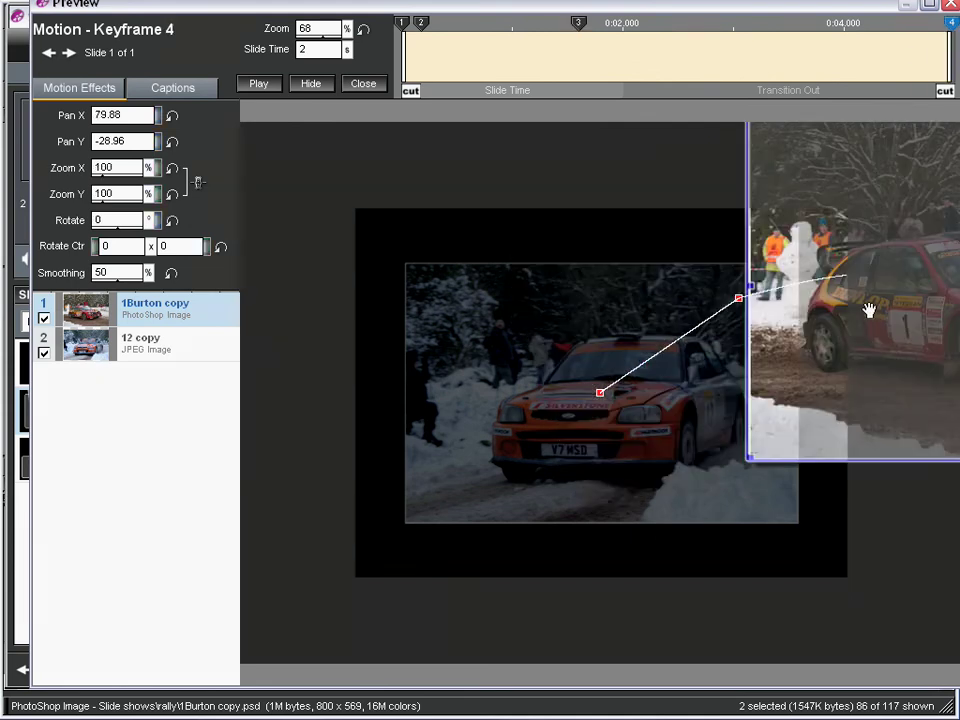
drag(872, 317, 943, 313)
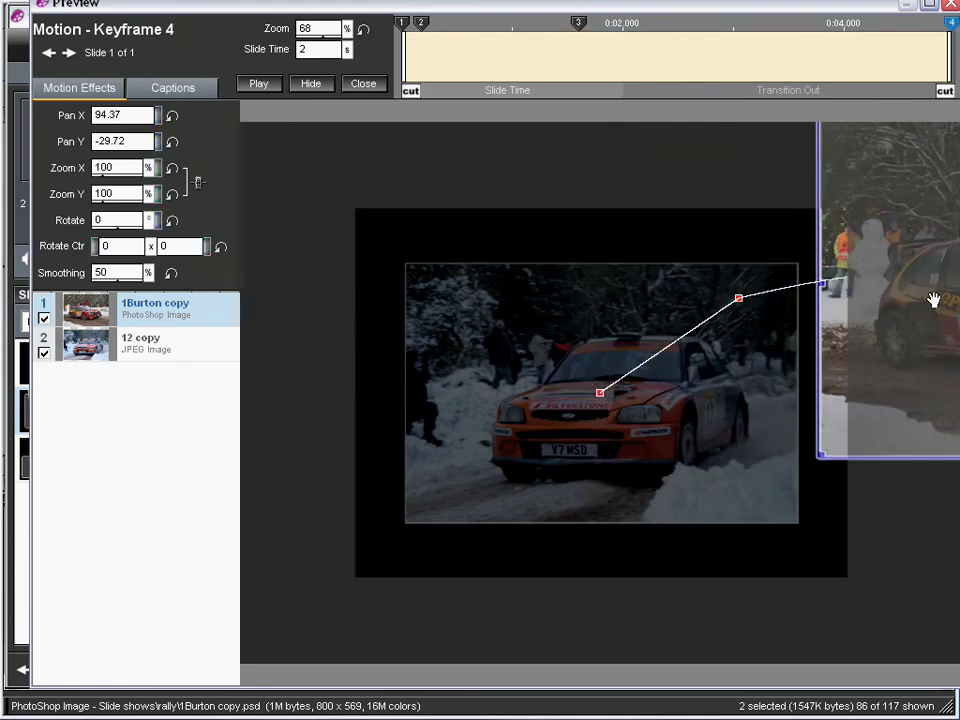
click(258, 84)
click(361, 86)
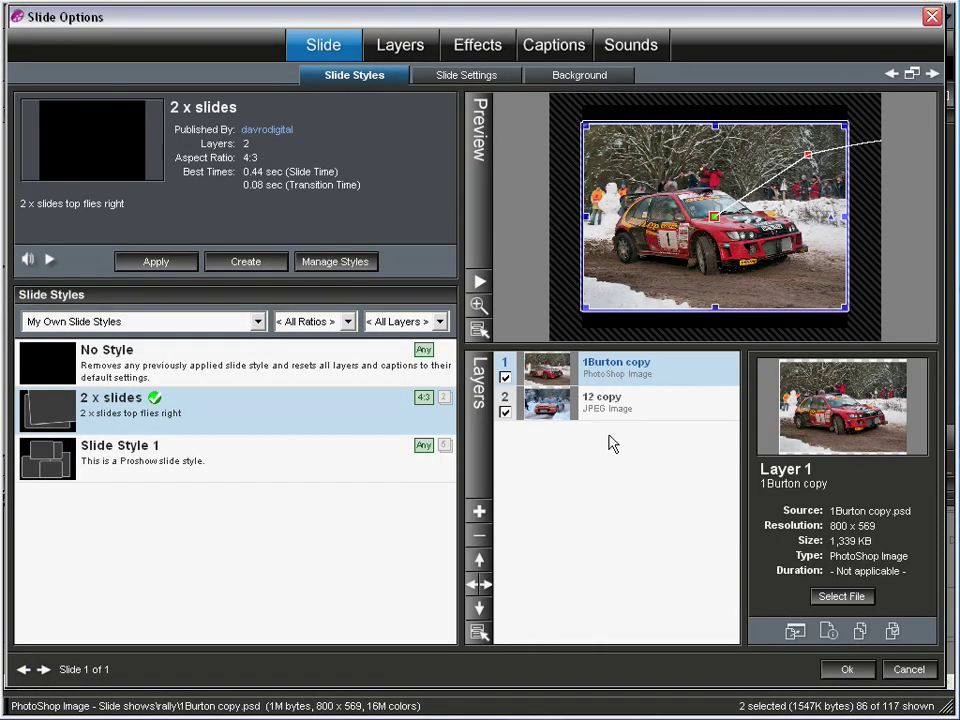
Set Slide 1's duration to 1.5 seconds, bringing the show to 0:04.50, and play it back.
click(846, 670)
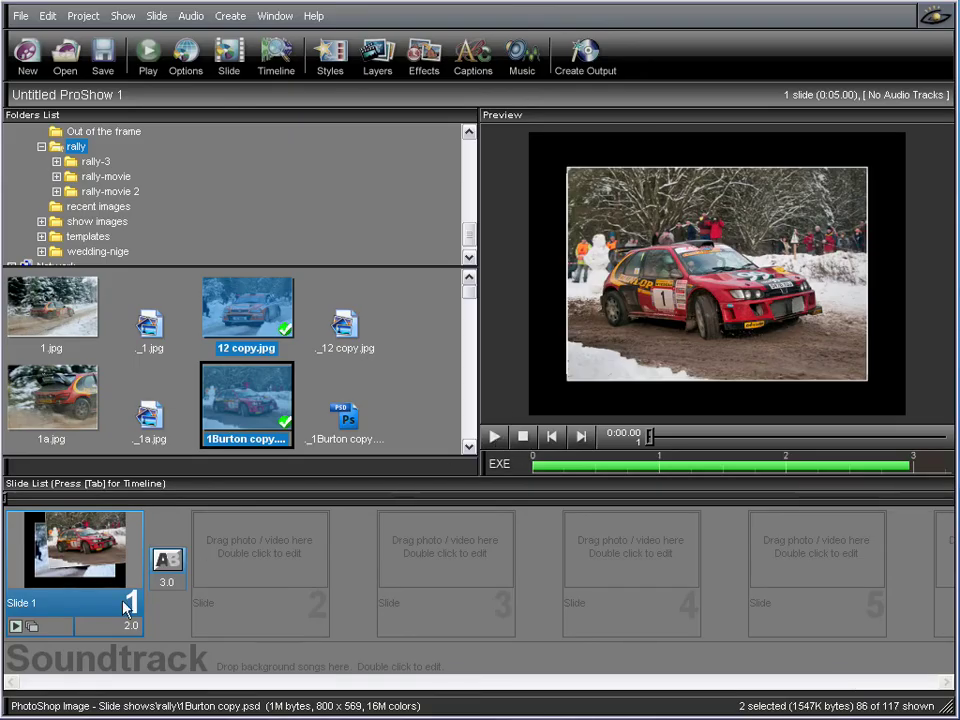
click(131, 630)
text(1.5)
key(Return)
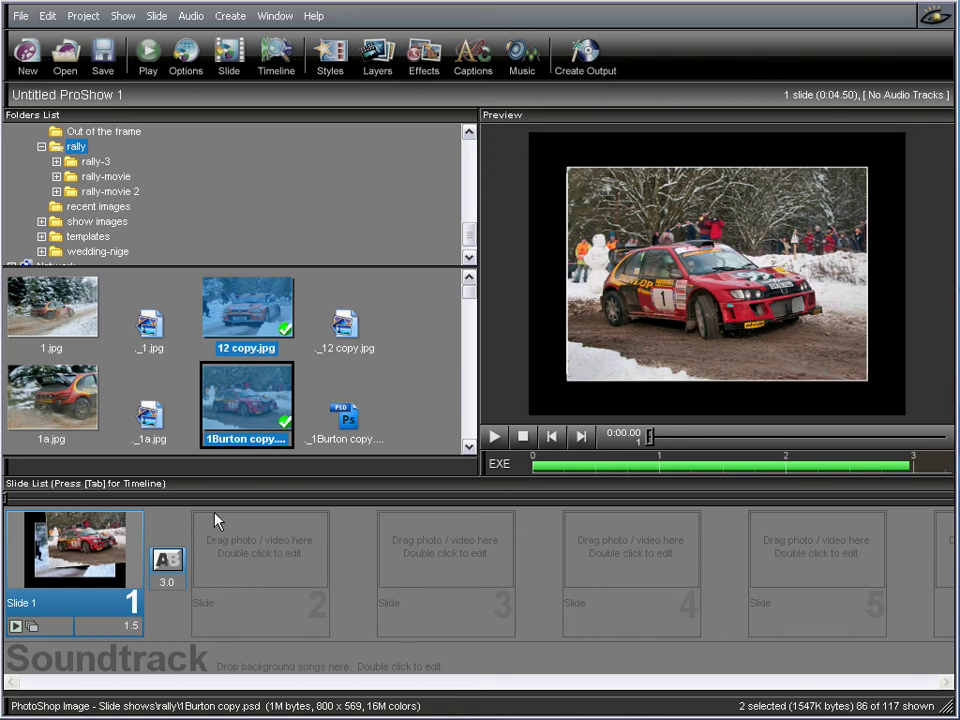
click(495, 440)
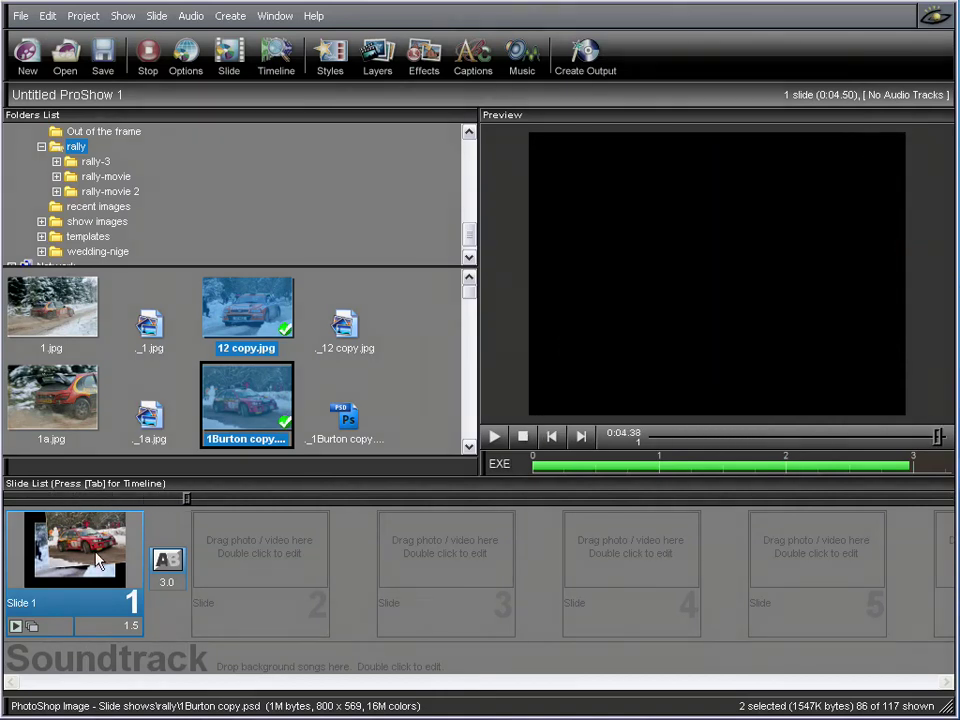
double_click(90, 555)
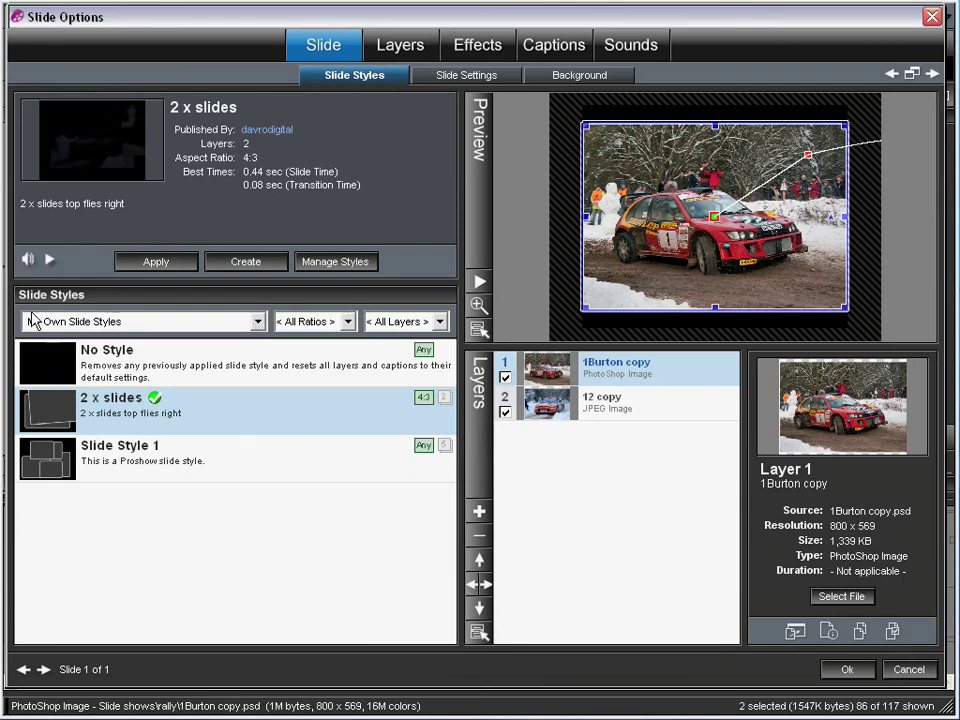
click(258, 322)
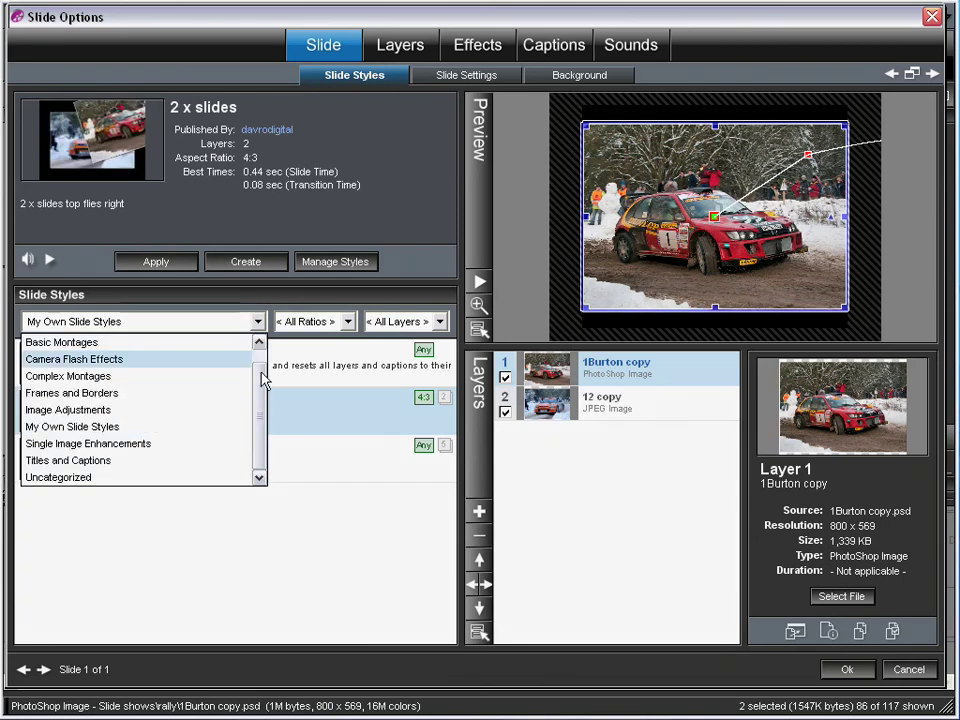
drag(258, 408, 259, 369)
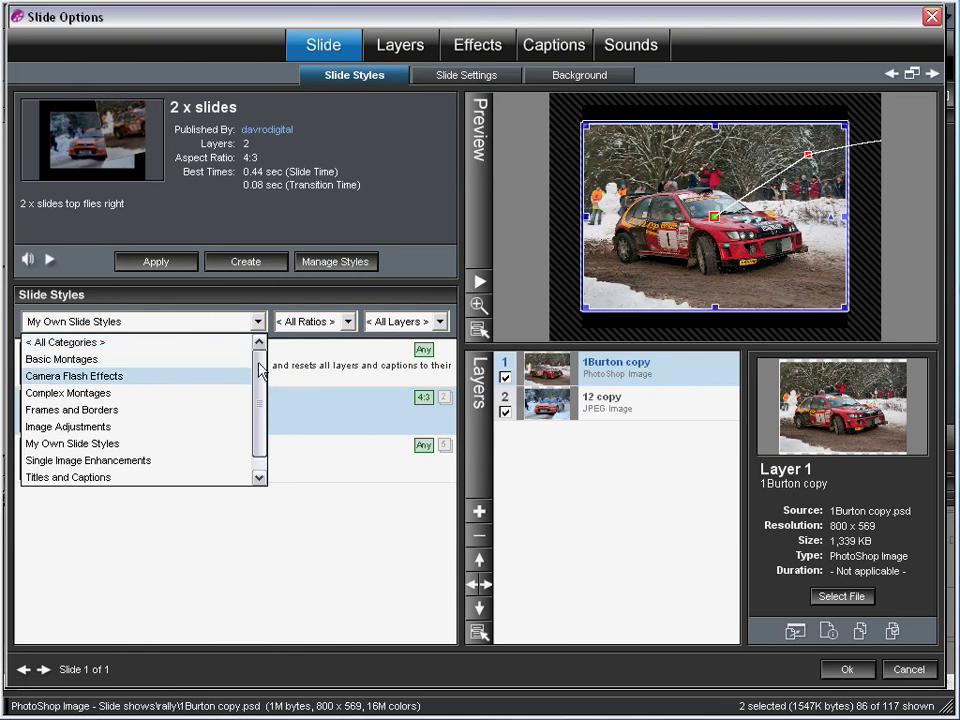
click(140, 344)
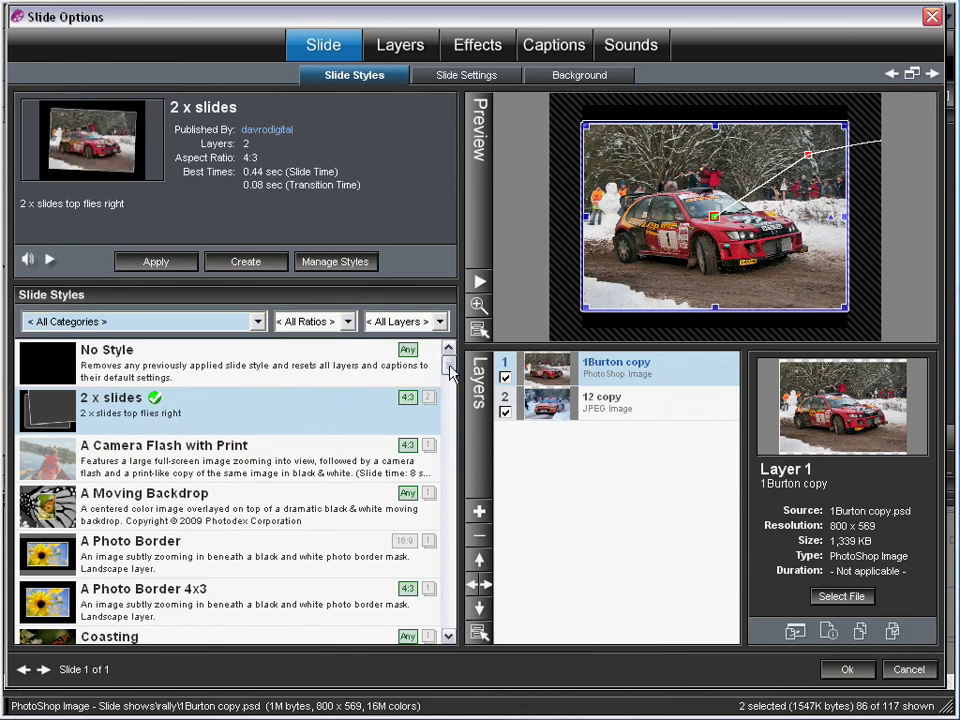
drag(431, 375, 450, 340)
click(257, 321)
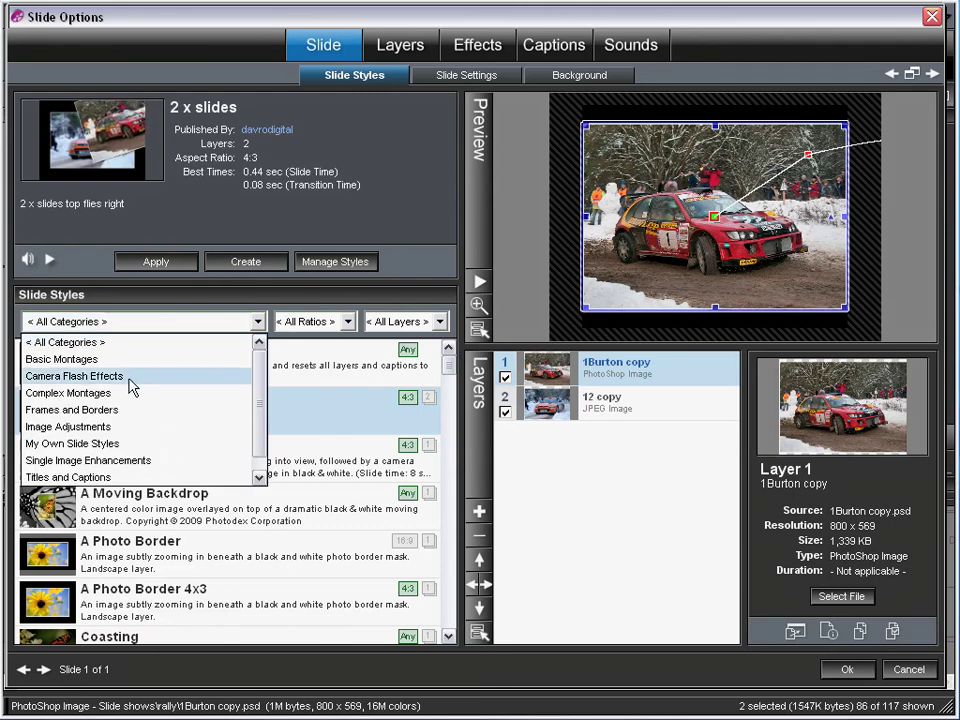
click(72, 443)
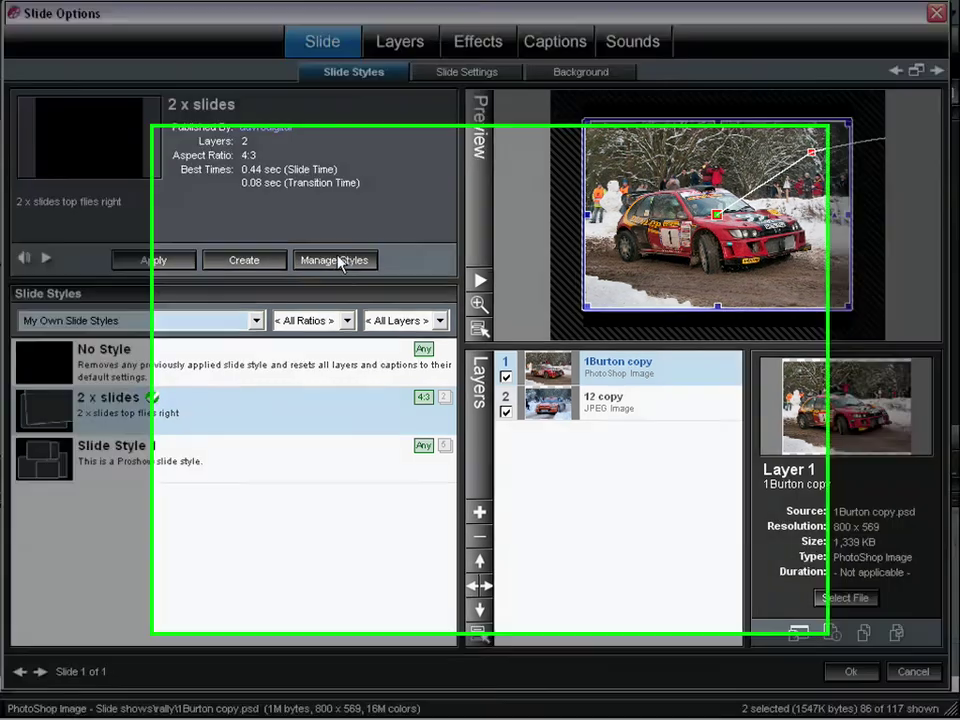
Review the '2 x slides' style under My Own Slide Styles in the style manager, then close Slide Options.
click(340, 262)
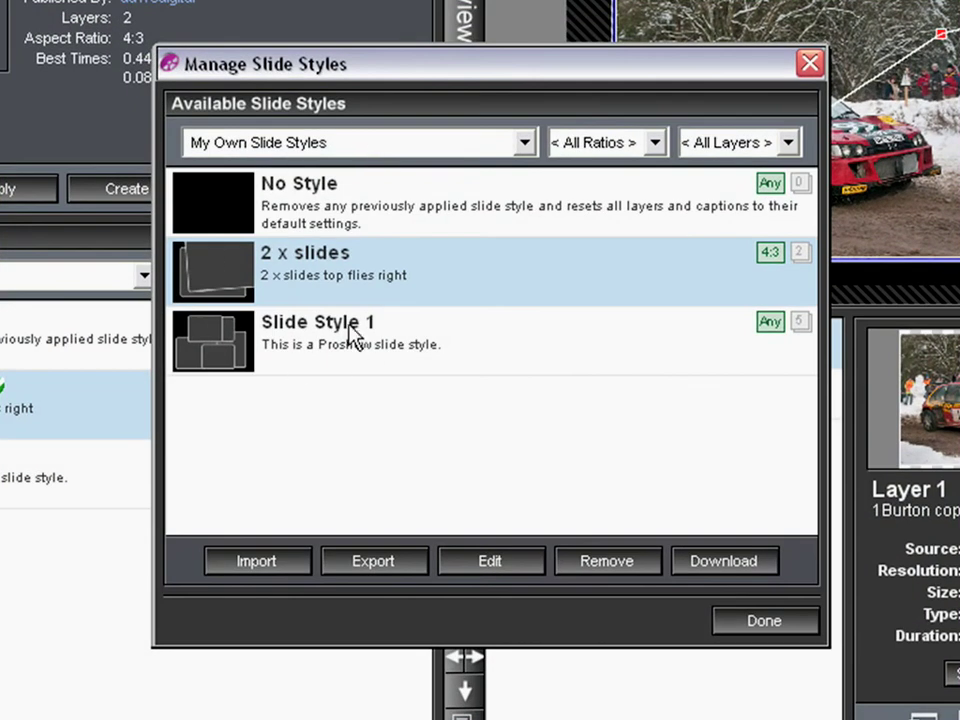
click(527, 144)
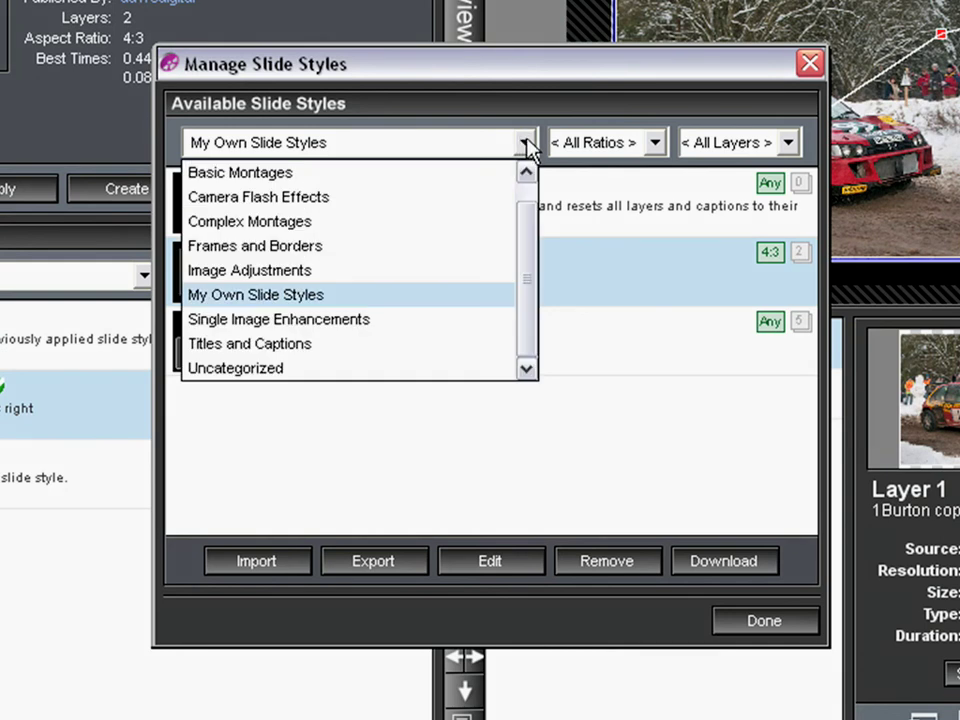
click(526, 144)
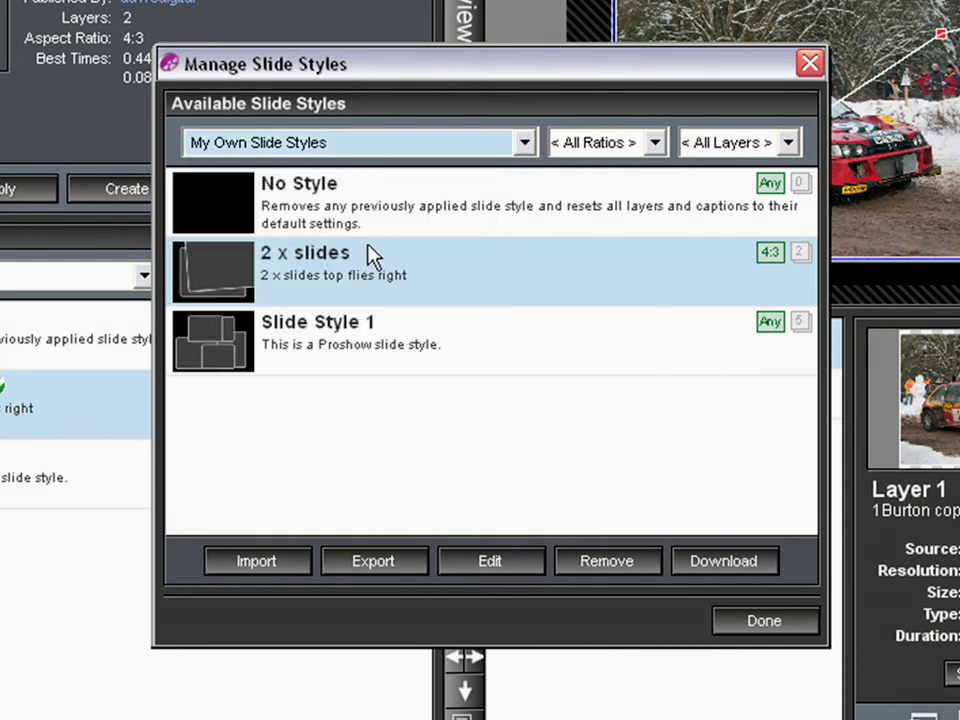
click(428, 280)
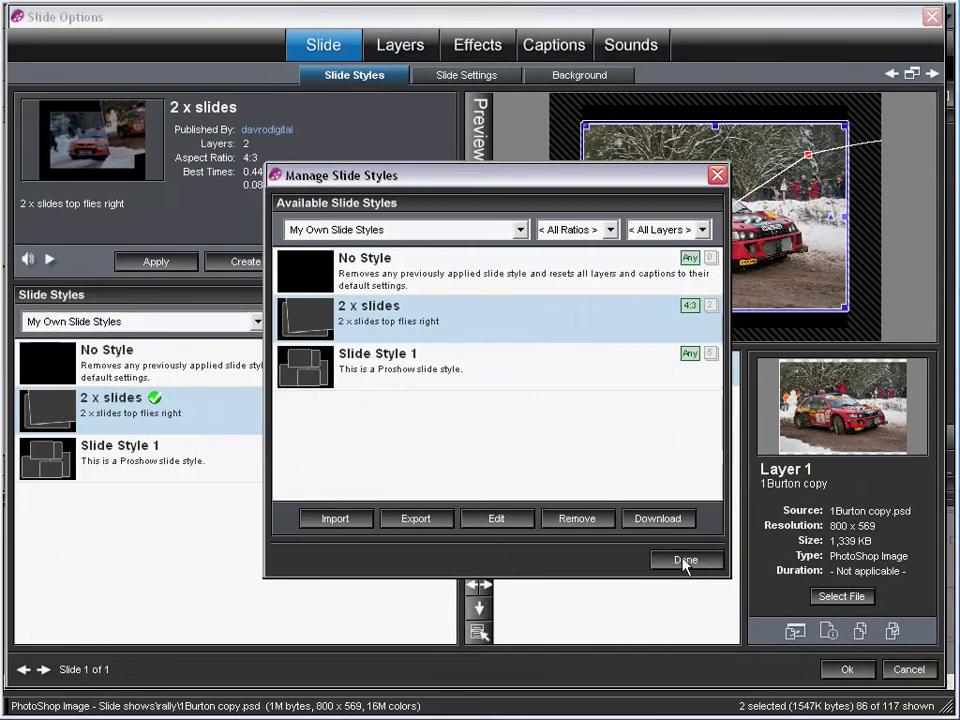
click(755, 621)
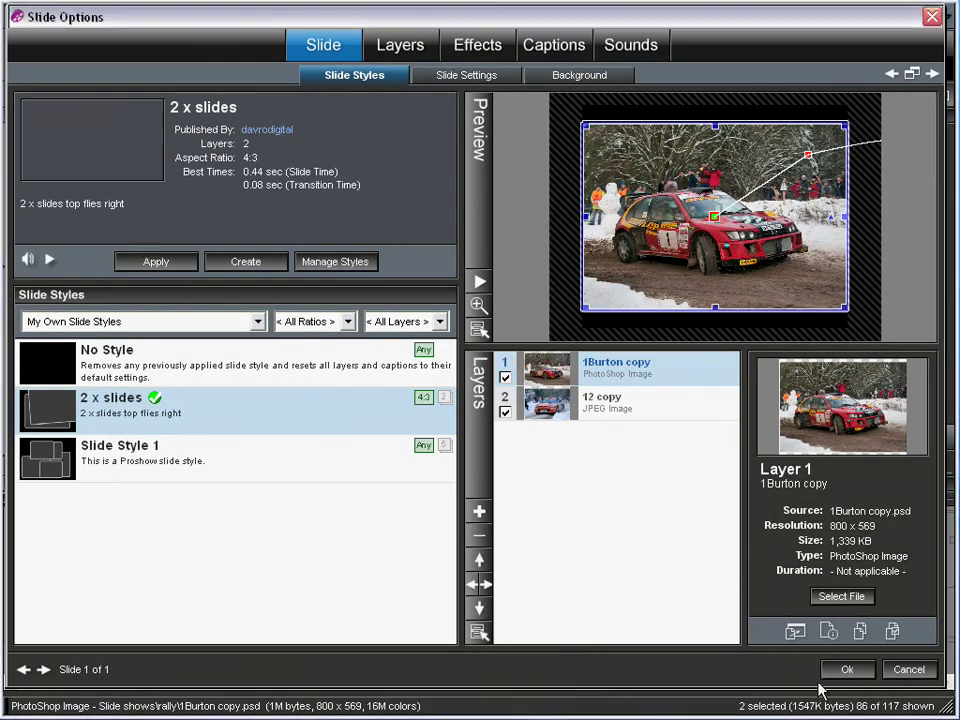
click(850, 672)
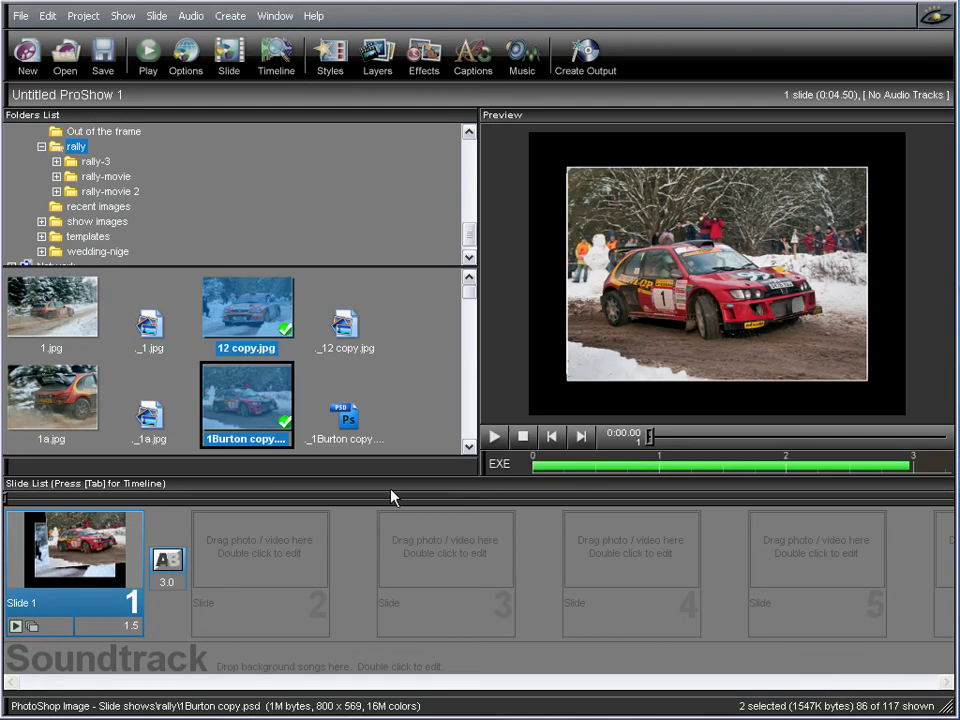